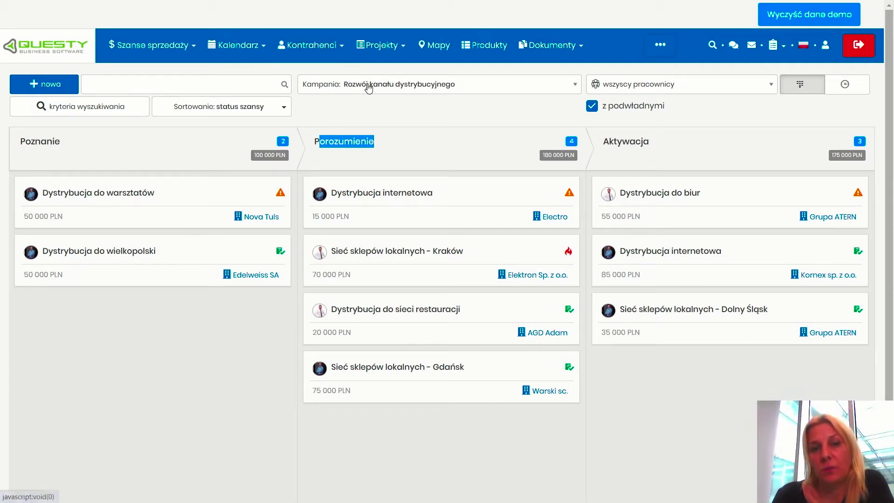
# - Examine the Poznanie, Porozumienie and Aktywacja stages of the Rozwój kanału dystrybucyjnego campaign and the choices in its employee filter
pyautogui.click(383, 90)
pyautogui.click(380, 86)
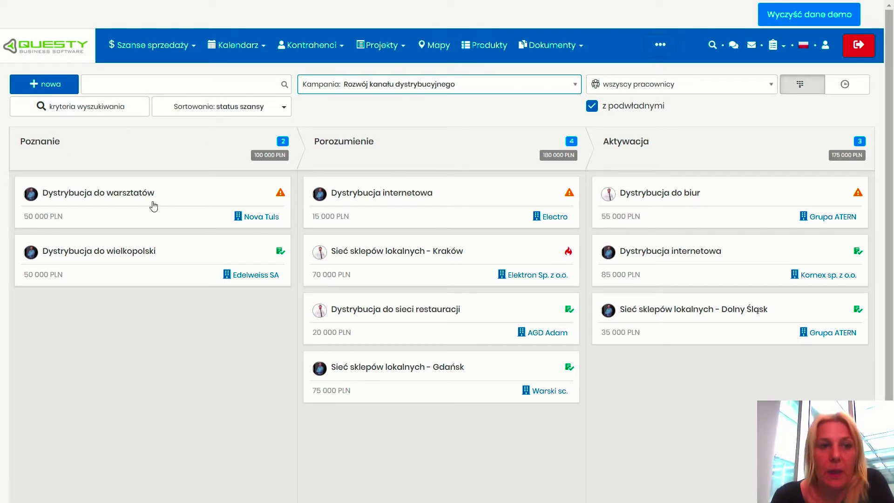
pyautogui.moveTo(325, 142); pyautogui.dragTo(344, 143)
pyautogui.click(407, 146)
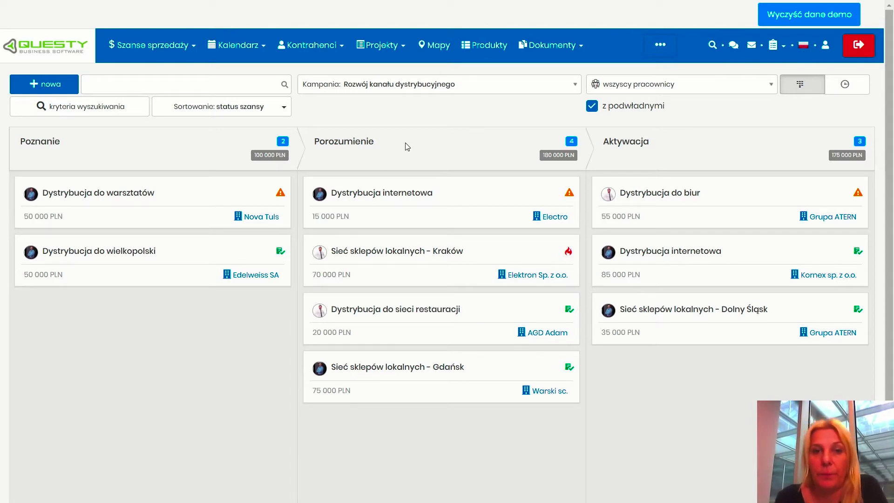
pyautogui.moveTo(616, 141); pyautogui.dragTo(650, 142)
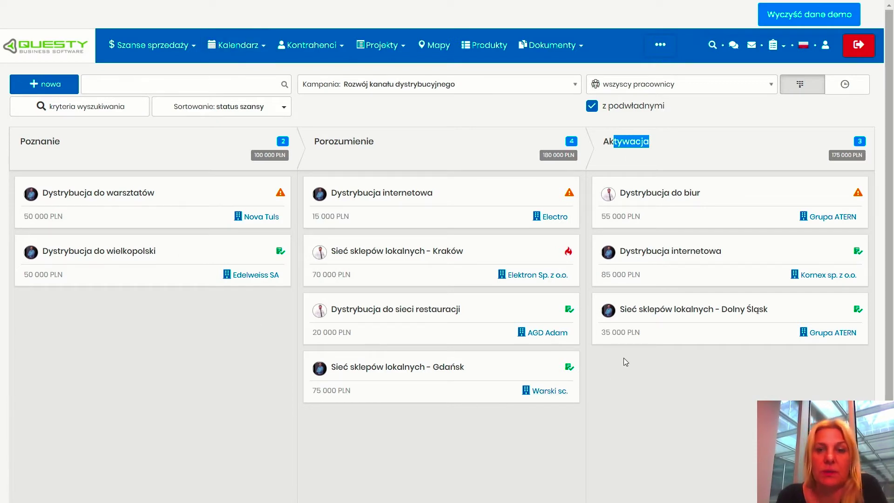
pyautogui.click(685, 84)
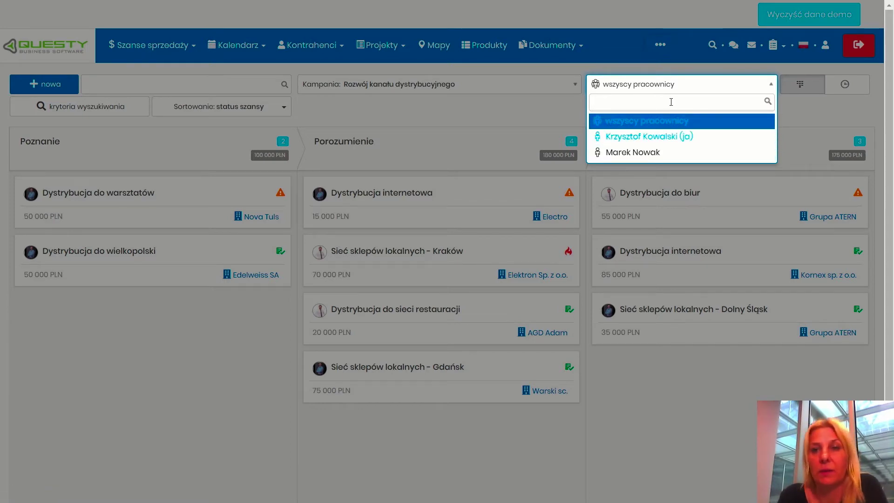
pyautogui.click(565, 109)
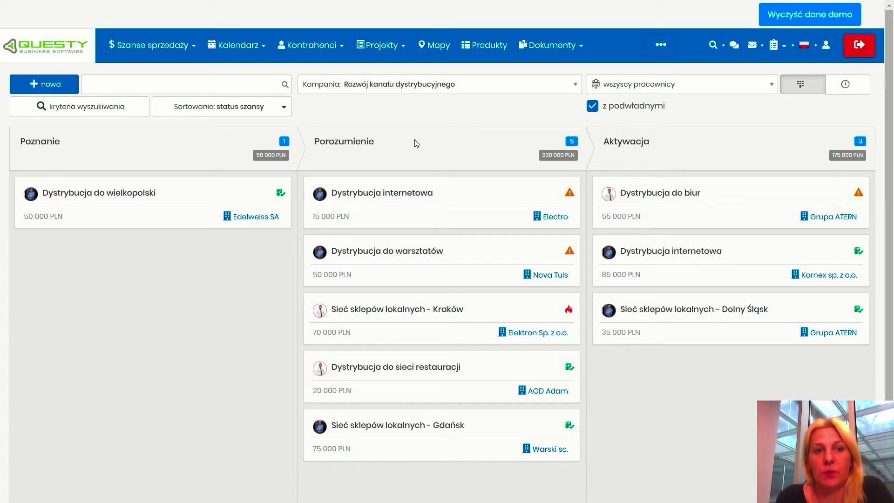
pyautogui.moveTo(23, 147); pyautogui.dragTo(80, 159)
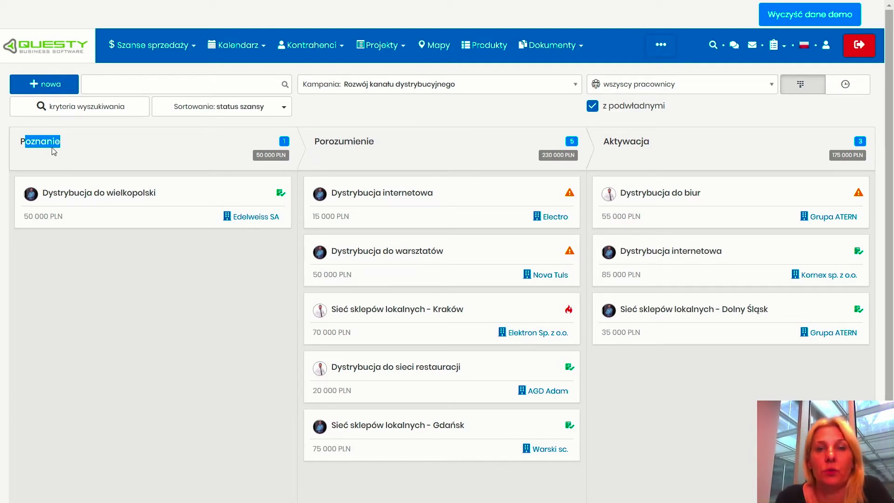
# - In the Dystrybucja do wielkopolski opportunity, mark both Poznanie goals as achieved and advance it to the Porozumienie stage
pyautogui.click(53, 205)
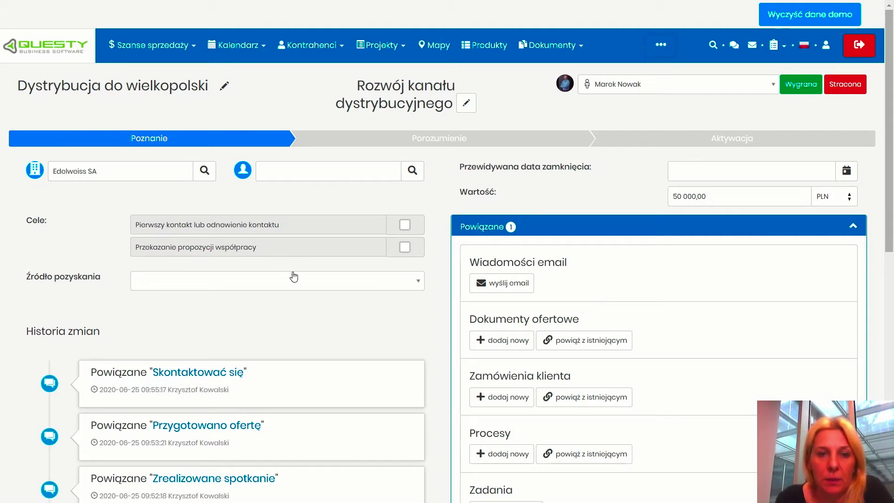
pyautogui.click(404, 225)
pyautogui.click(405, 247)
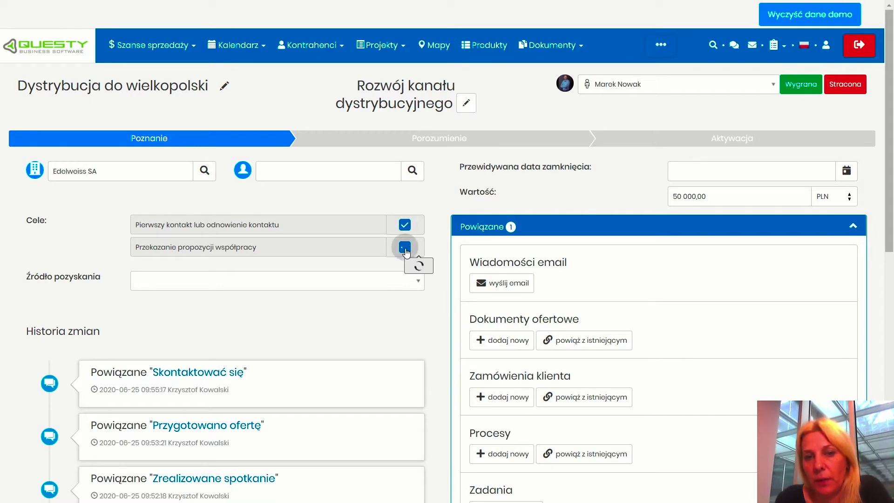
pyautogui.click(438, 142)
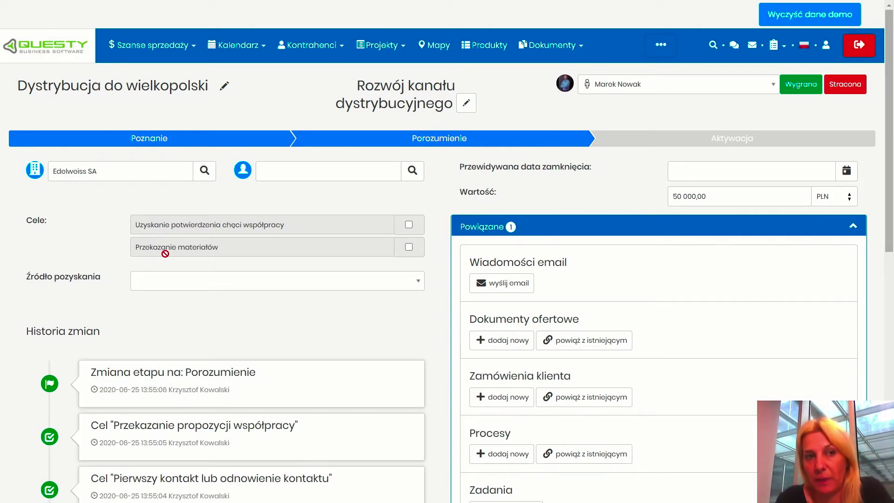
# - Return to the distribution channel campaign board and review the tasks and events of the Sieć sklepów lokalnych - Dolny Śląsk opportunity
pyautogui.click(163, 55)
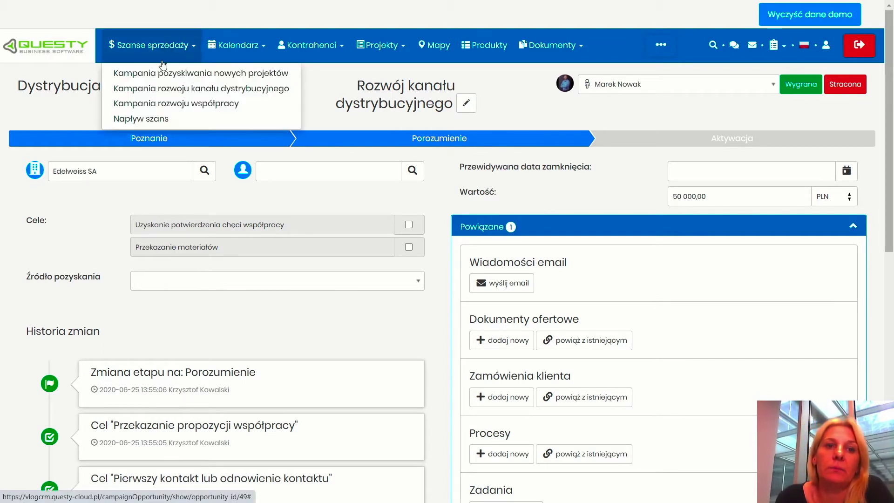
pyautogui.click(160, 88)
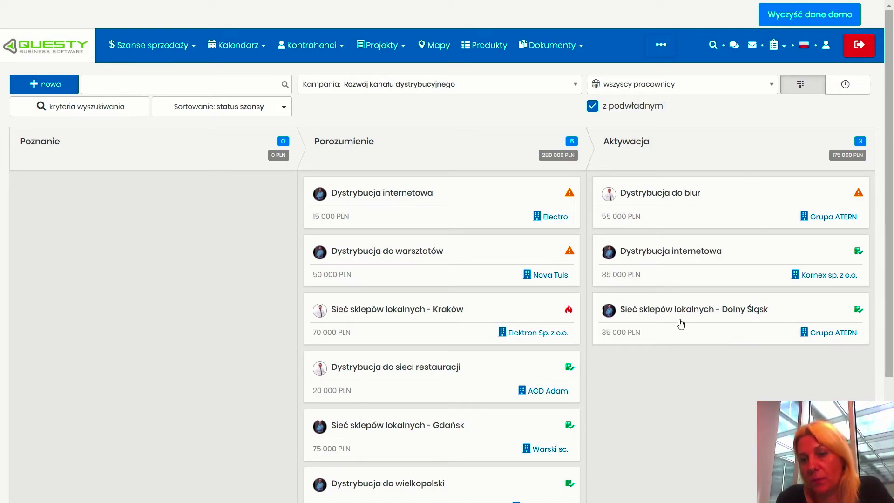
pyautogui.click(707, 319)
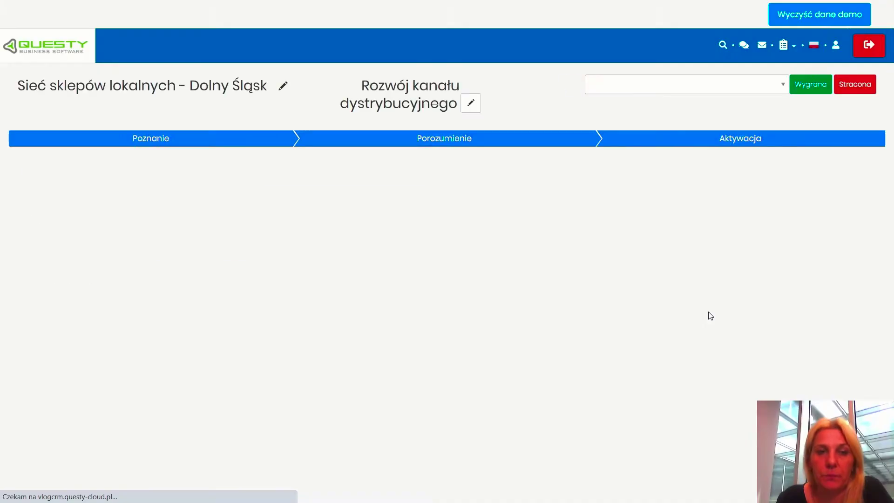
pyautogui.scroll(-2, 711, 309)
pyautogui.scroll(-5, 711, 310)
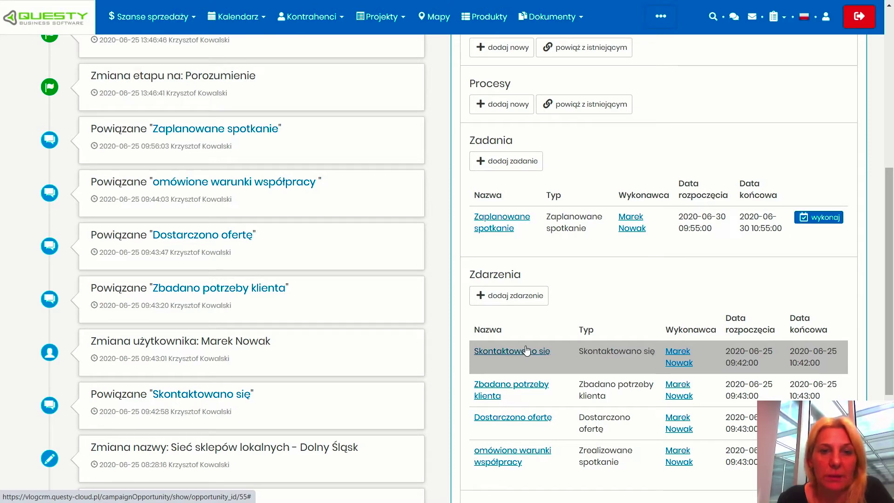
pyautogui.scroll(-3, 526, 350)
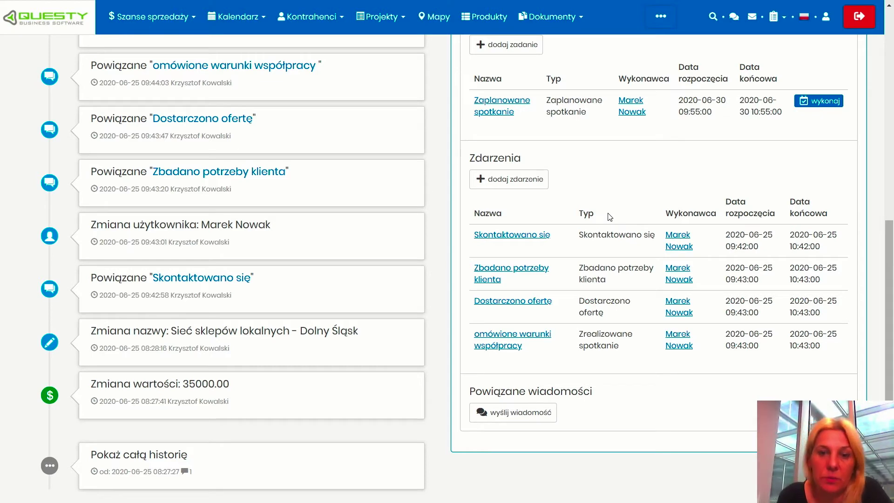
# - Read the full description of the event "omówione warunki współpracy" and close it without changes
pyautogui.click(531, 341)
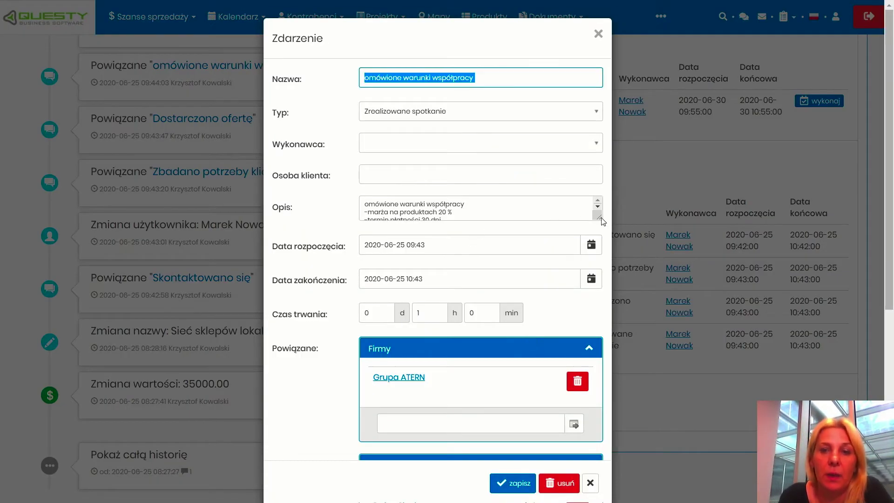
pyautogui.moveTo(606, 221); pyautogui.dragTo(609, 263)
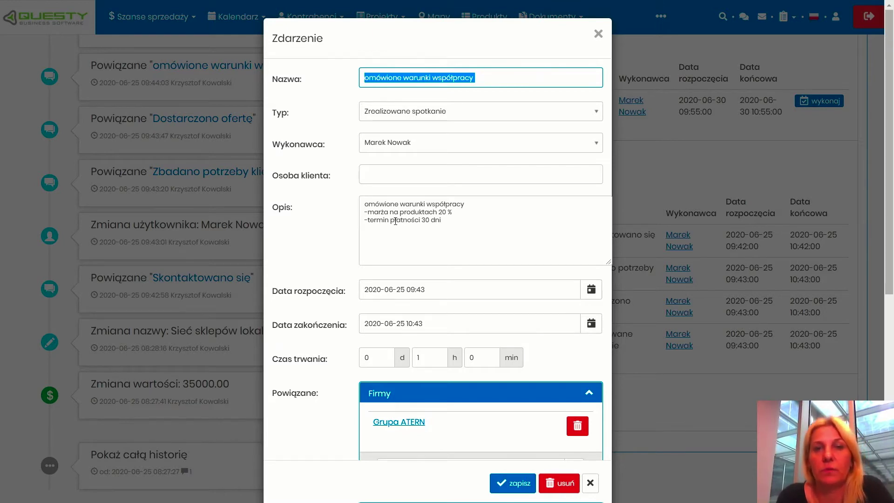
pyautogui.click(598, 34)
pyautogui.scroll(1, 658, 210)
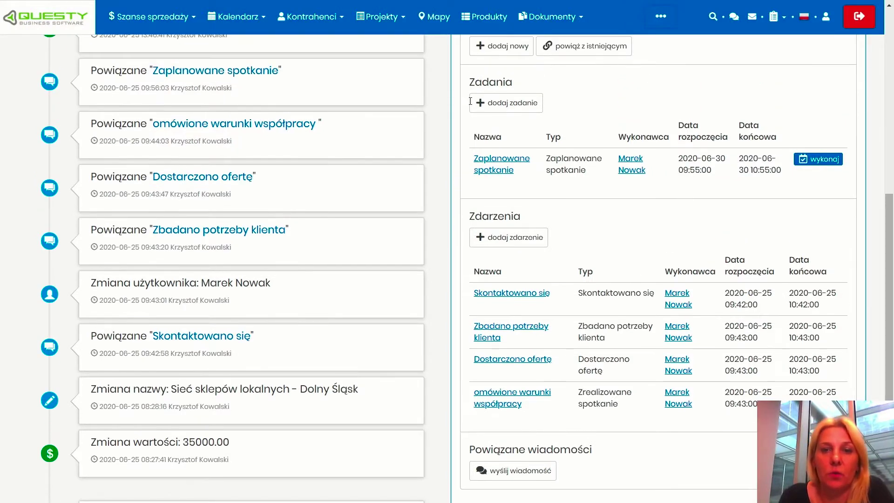
pyautogui.scroll(4, 643, 283)
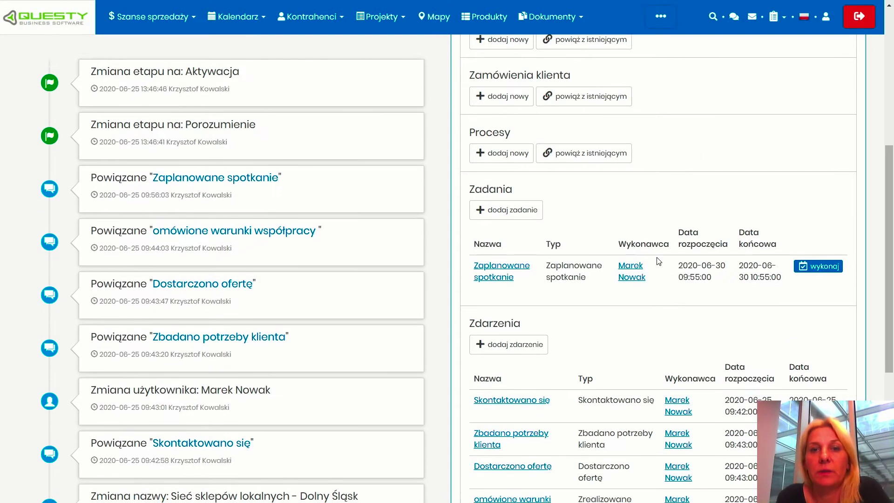
pyautogui.scroll(3, 671, 256)
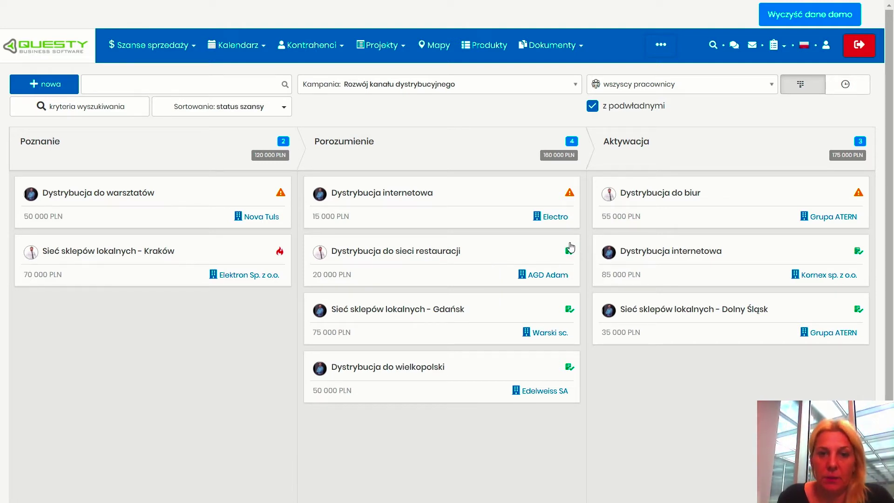
# - Check the planned tasks of Dystrybucja do sieci restauracji and the overdue tasks of Sieć sklepów lokalnych - Kraków
pyautogui.click(571, 254)
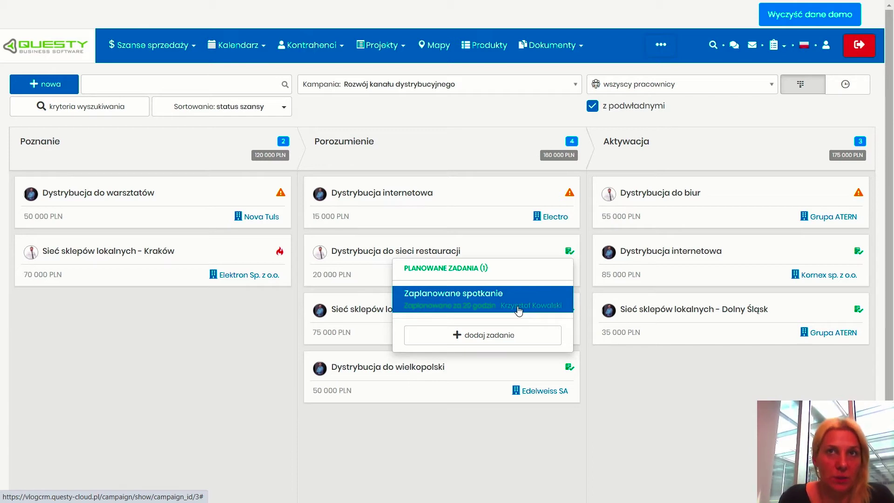
pyautogui.click(280, 251)
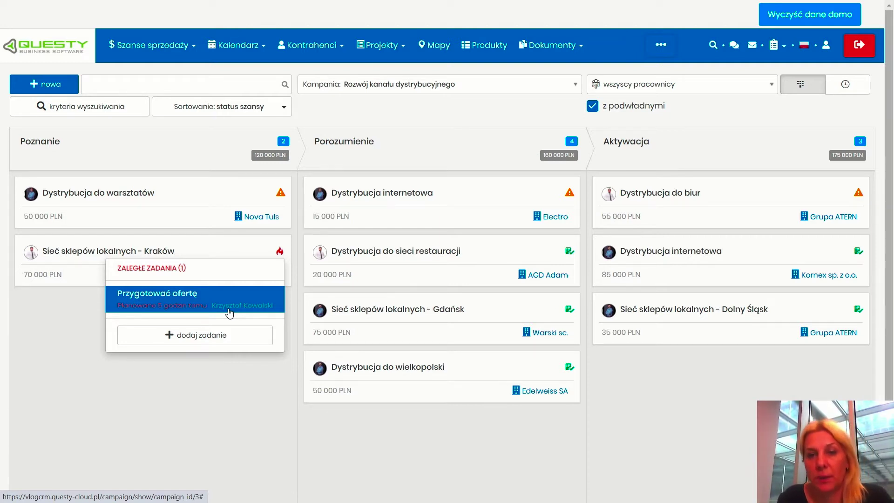
# - Add a task to the Dystrybucja internetowa opportunity in the Porozumienie stage, with its start hour set to 17
pyautogui.click(571, 193)
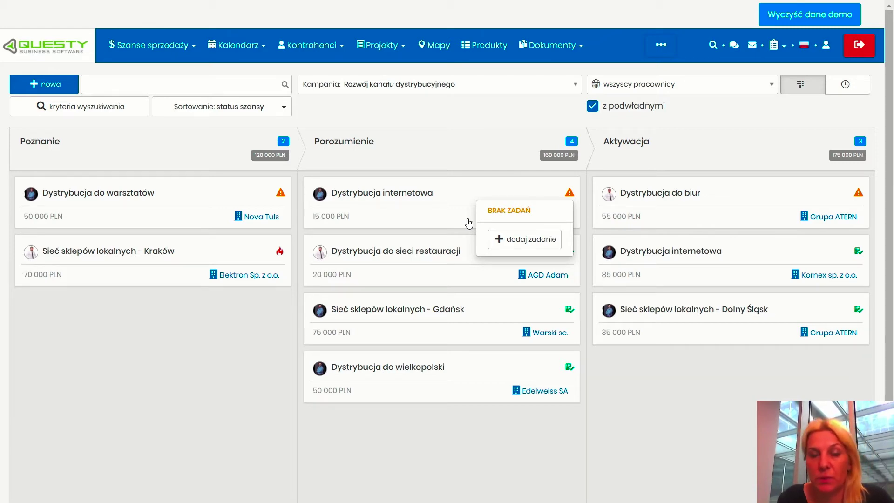
pyautogui.click(527, 241)
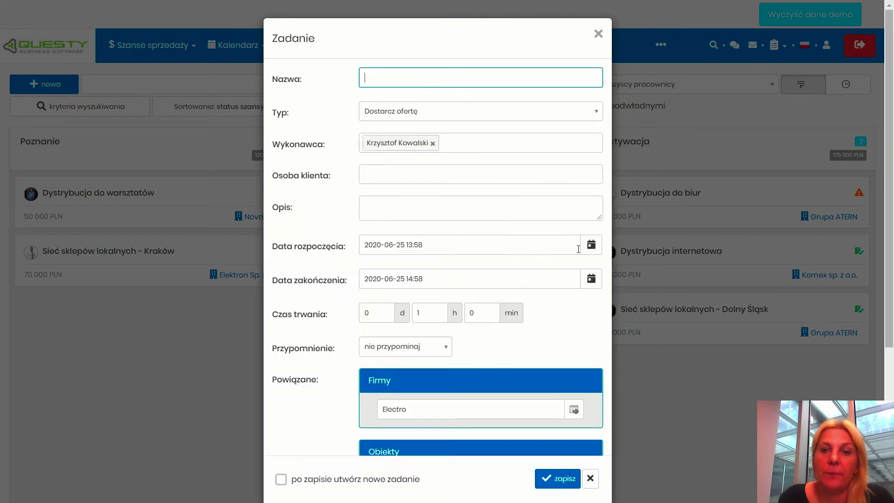
pyautogui.click(592, 245)
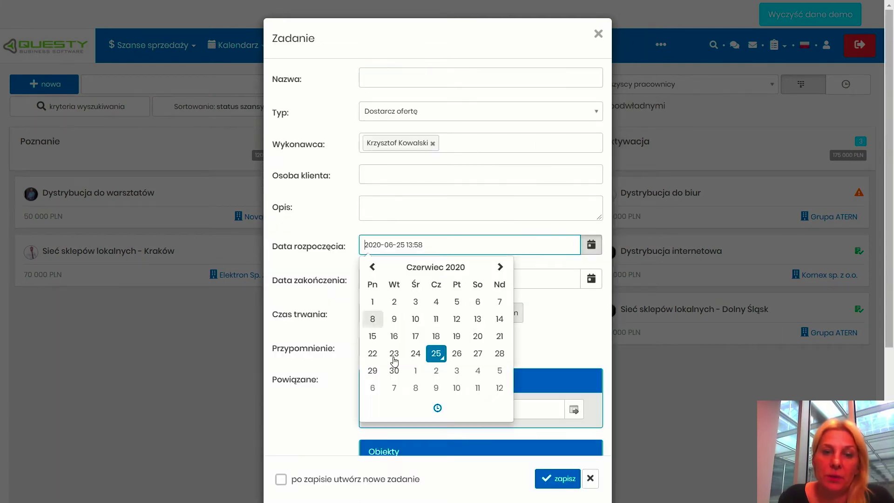
pyautogui.click(436, 410)
pyautogui.click(391, 357)
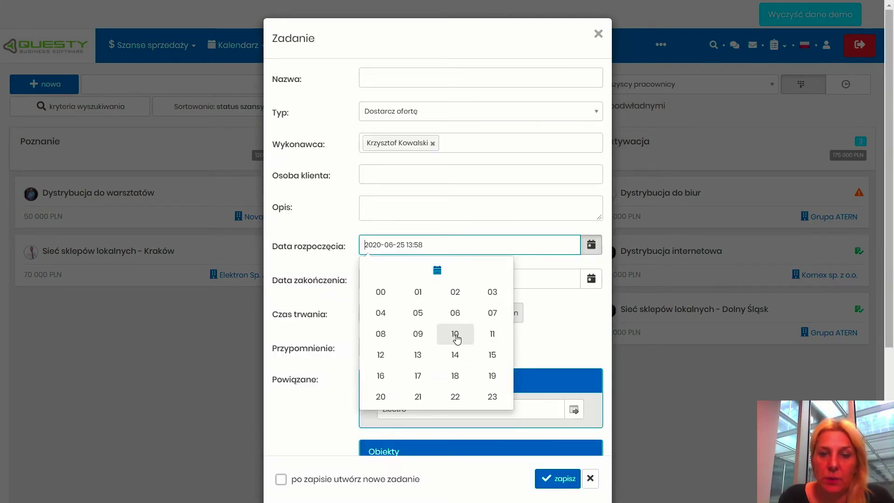
pyautogui.click(416, 376)
pyautogui.click(553, 480)
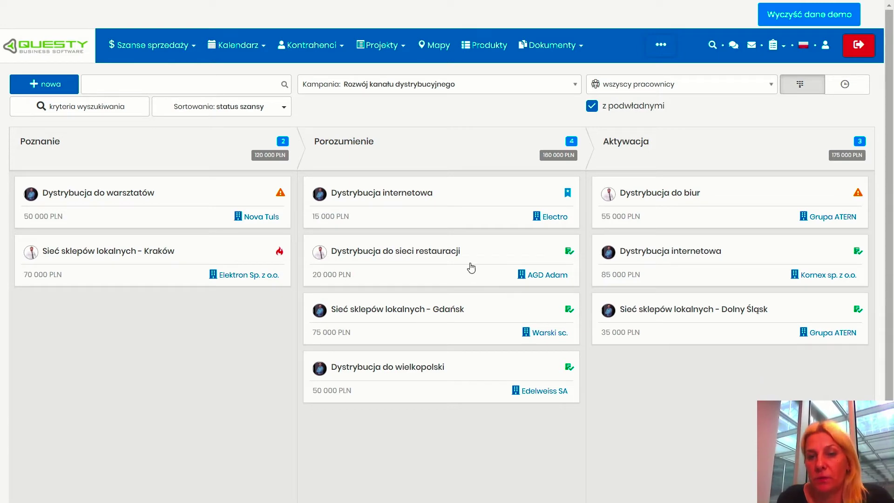
# - Move the Dystrybucja do sieci restauracji opportunity to the Aktywacja stage and mark it as won
pyautogui.moveTo(468, 260); pyautogui.dragTo(630, 282)
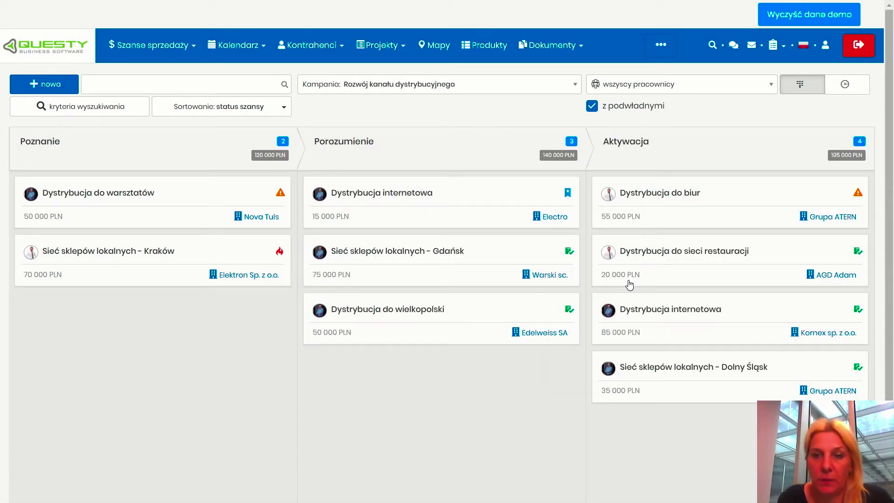
pyautogui.moveTo(716, 259); pyautogui.dragTo(704, 283)
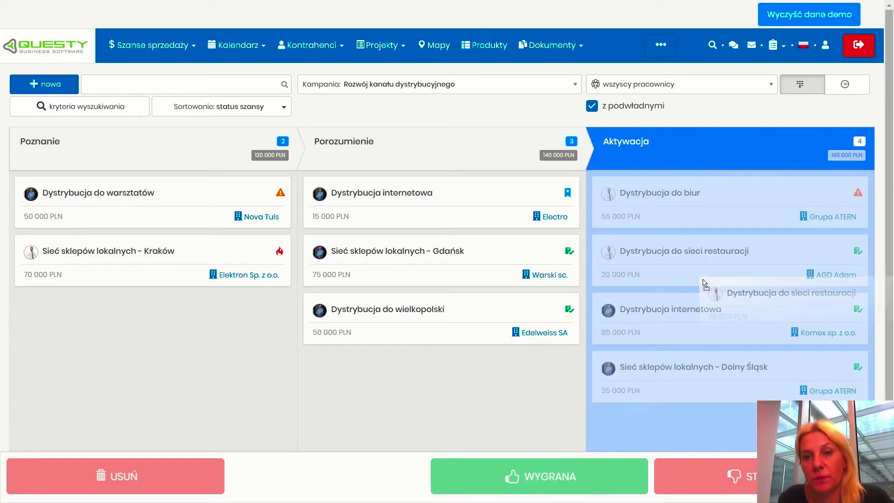
pyautogui.moveTo(704, 283); pyautogui.dragTo(494, 476)
pyautogui.click(462, 143)
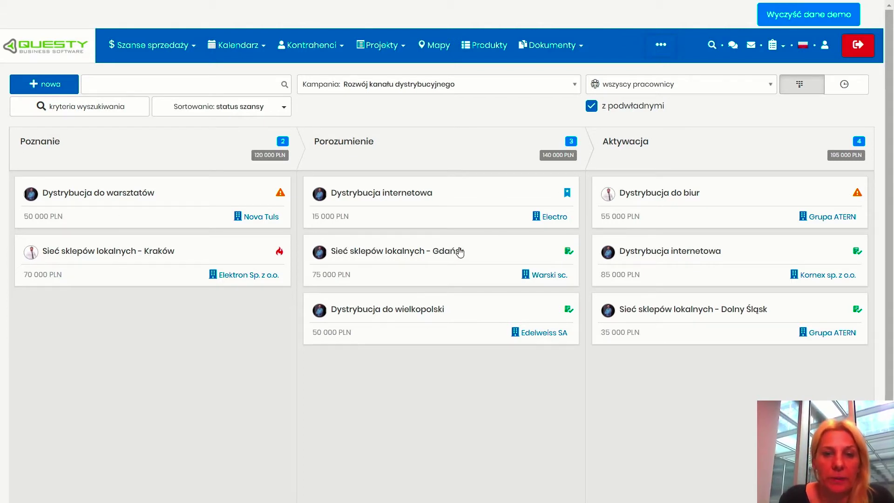
# - Mark the Sieć sklepów lokalnych - Gdańsk opportunity as lost with the loss reason "termin płatności"
pyautogui.moveTo(468, 256); pyautogui.dragTo(717, 474)
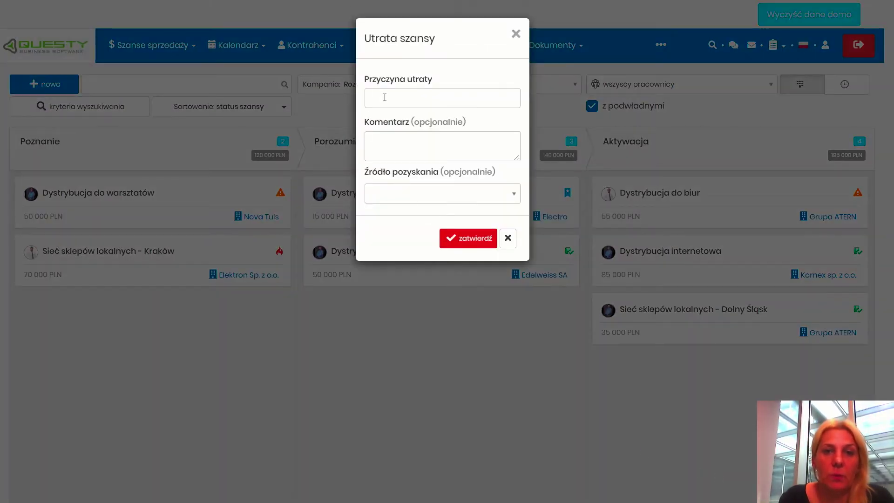
pyautogui.click(384, 98)
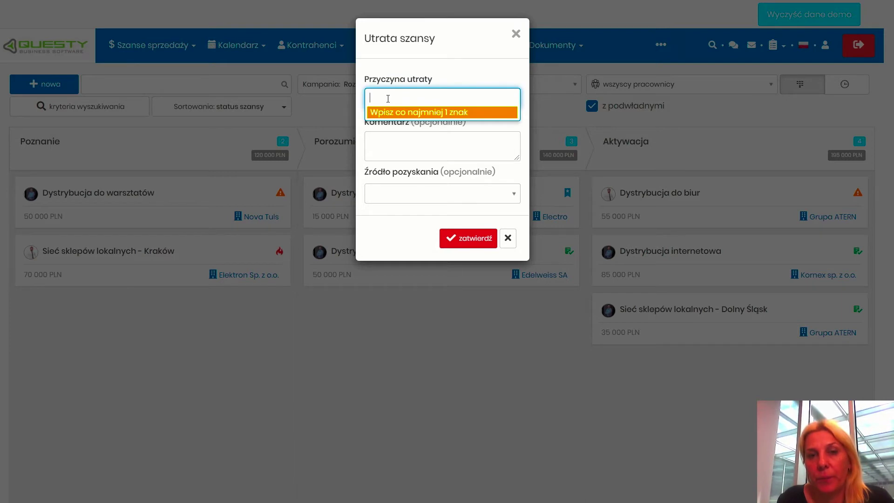
pyautogui.write('co')
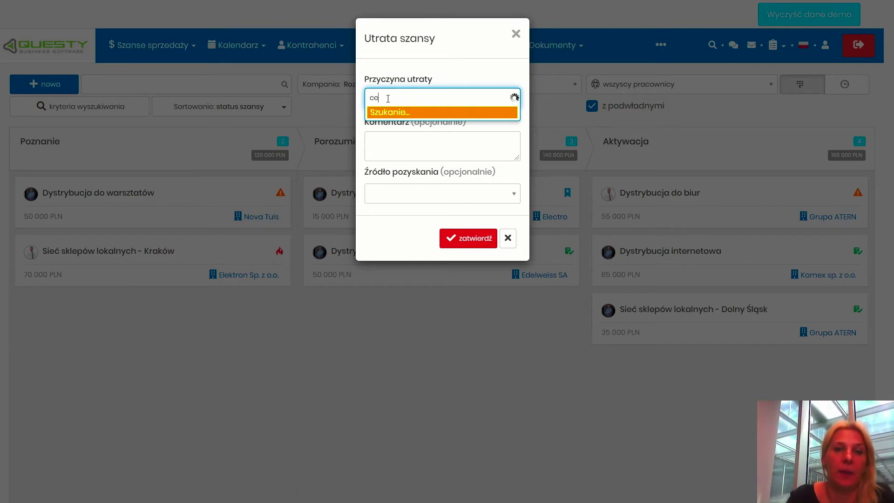
pyautogui.press('BackSpace')
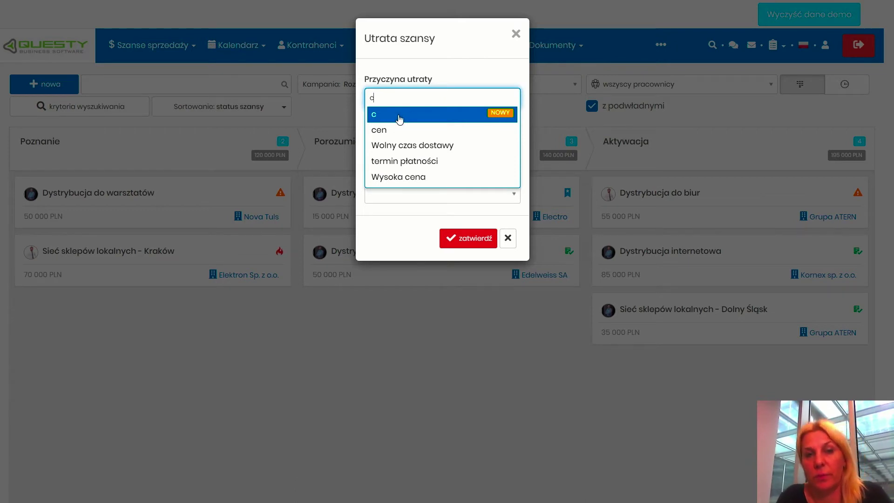
pyautogui.click(417, 164)
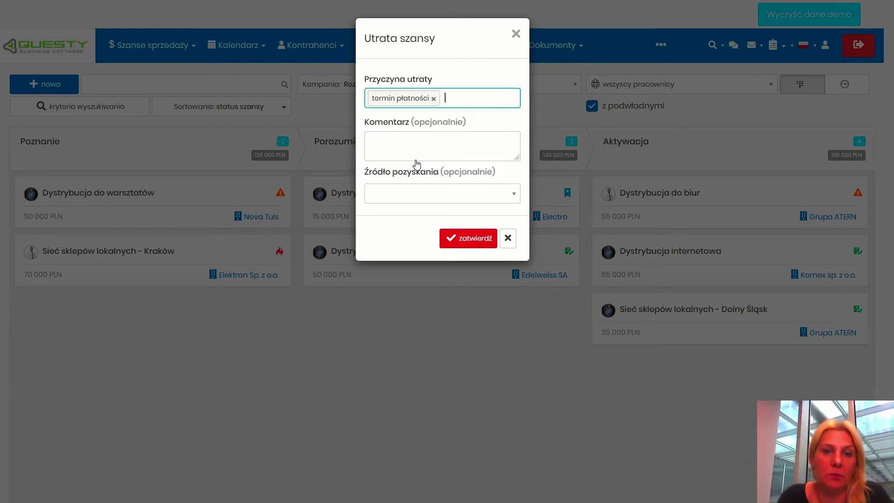
pyautogui.click(471, 245)
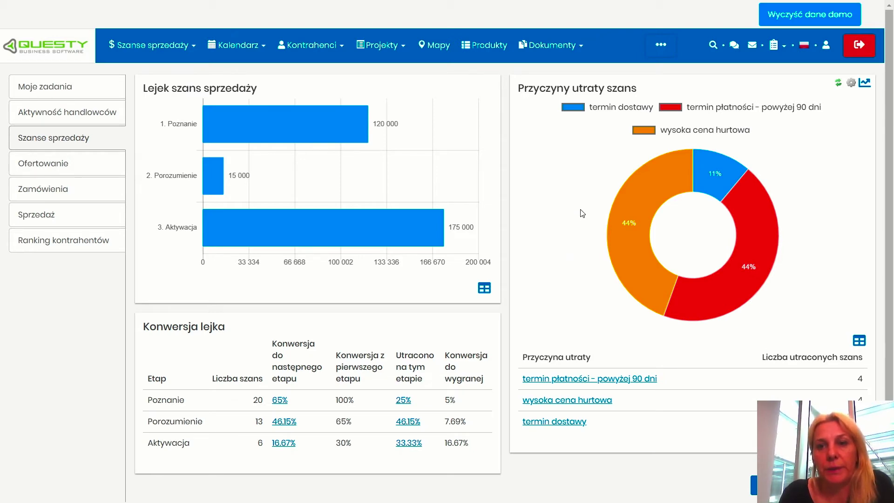
# - View the opportunities lost because of "termin płatności - powyżej 90 dni" from the loss reasons chart, and close the list
pyautogui.scroll(-2, 582, 213)
pyautogui.scroll(2, 563, 201)
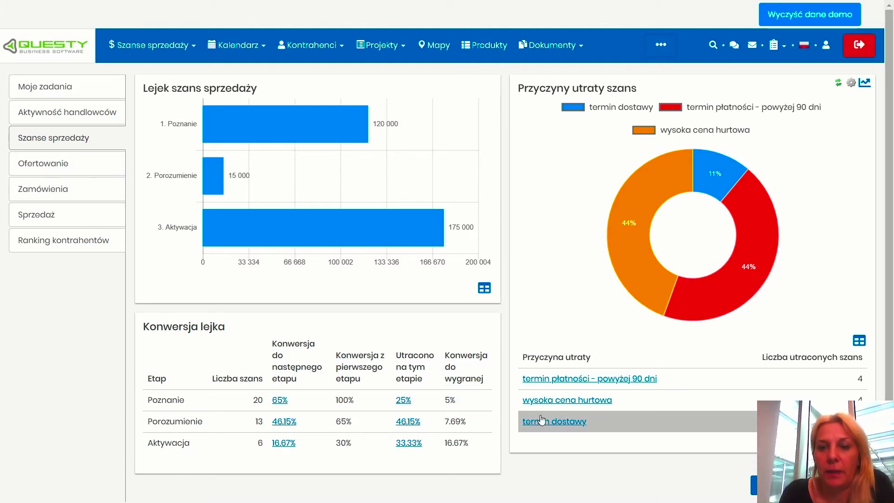
pyautogui.click(586, 379)
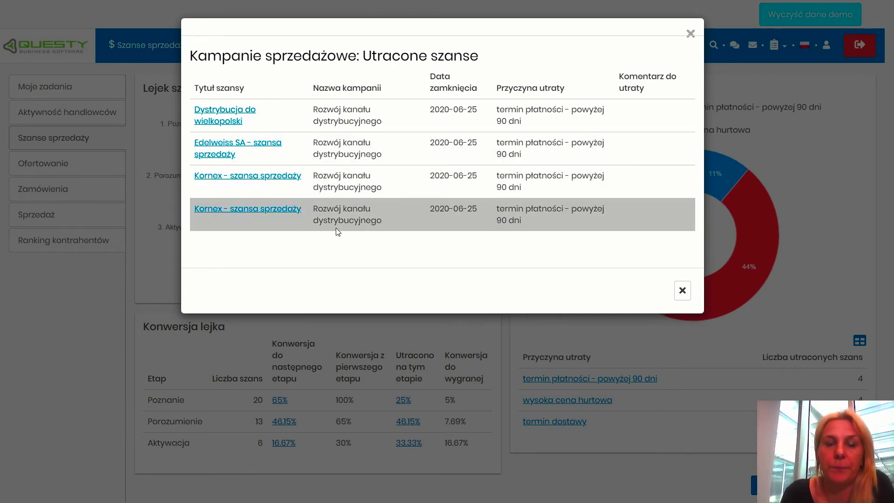
pyautogui.click(691, 34)
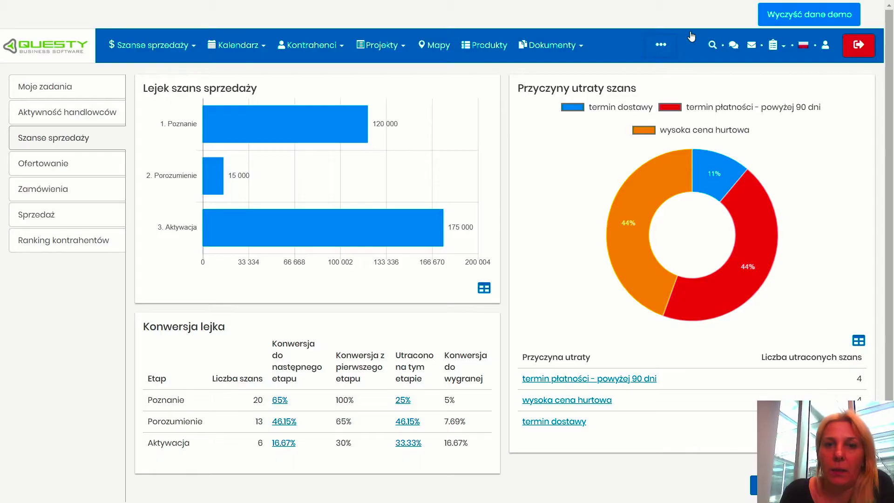
# - Open the Kampanie sprzedażowe: Przyczyny utraty report and check the opportunities lost because of "wysoka cena hurtowa"
pyautogui.click(656, 49)
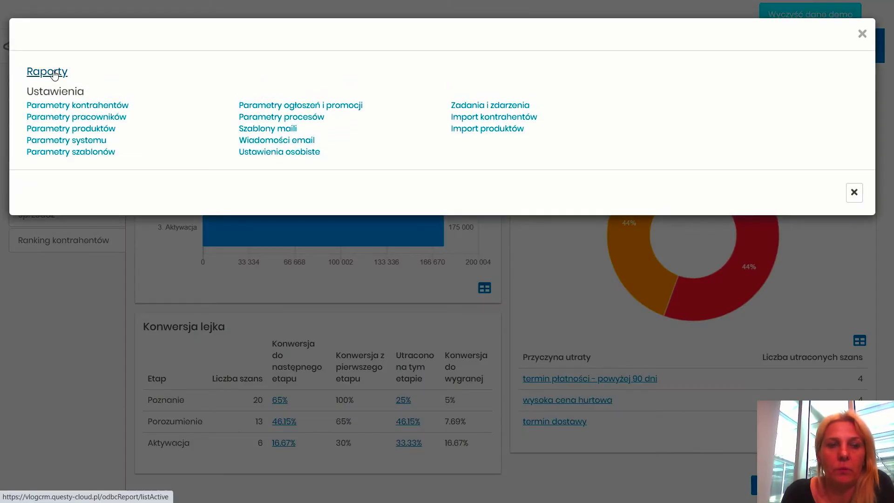
pyautogui.click(55, 74)
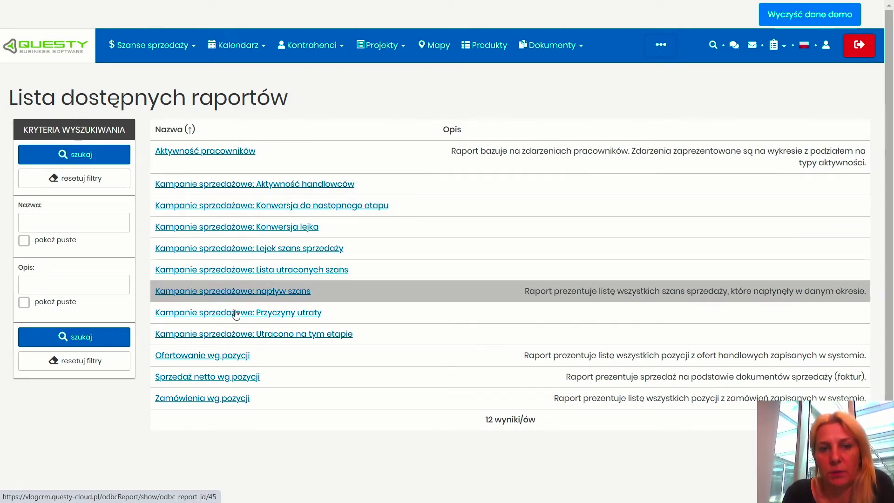
pyautogui.scroll(-1, 244, 208)
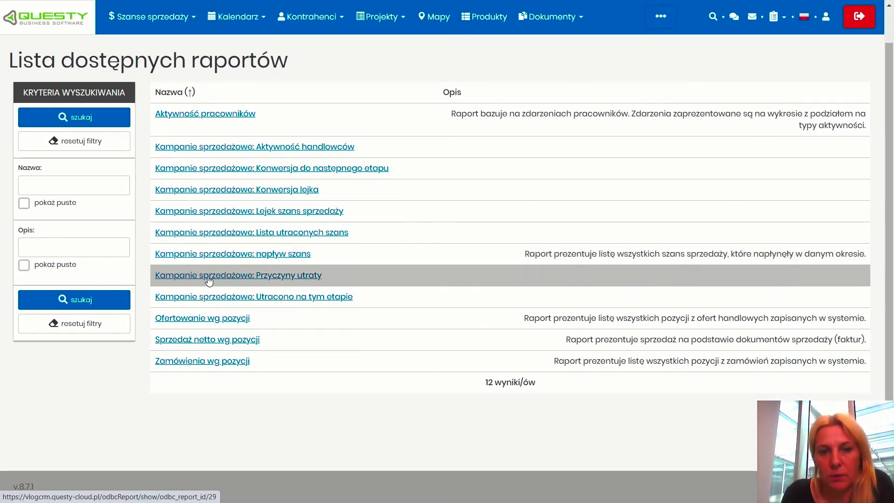
pyautogui.click(274, 279)
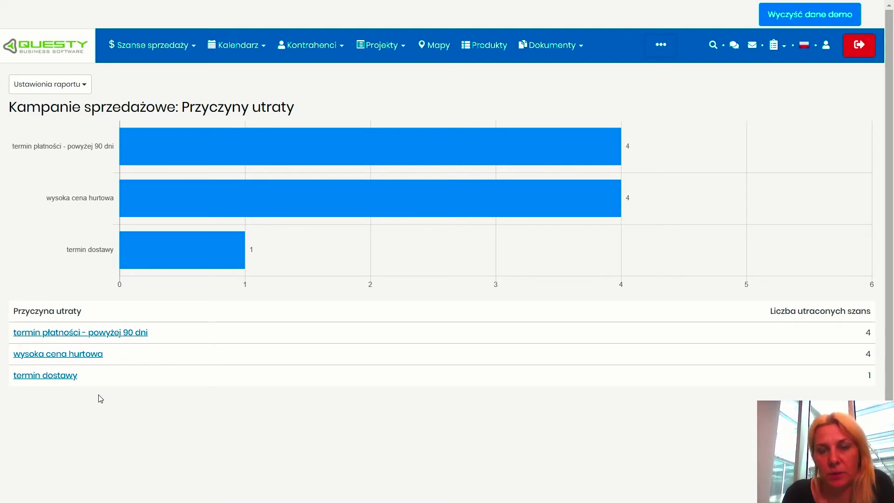
pyautogui.click(54, 355)
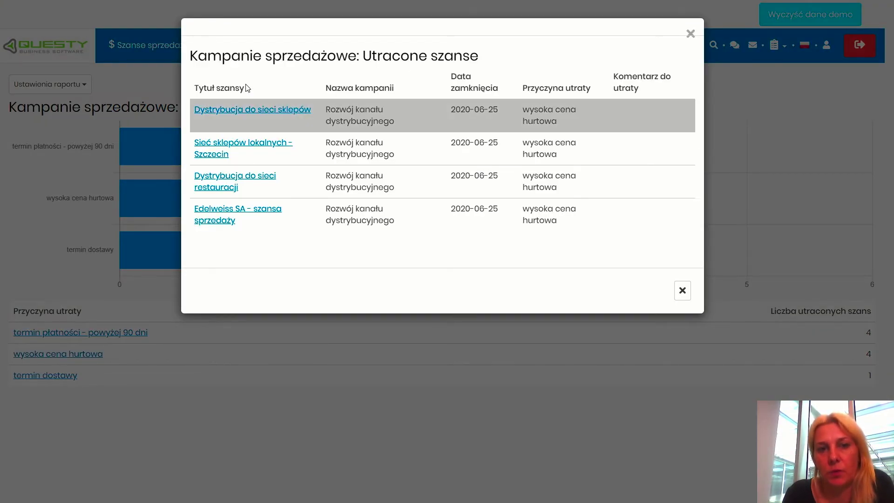
pyautogui.click(691, 34)
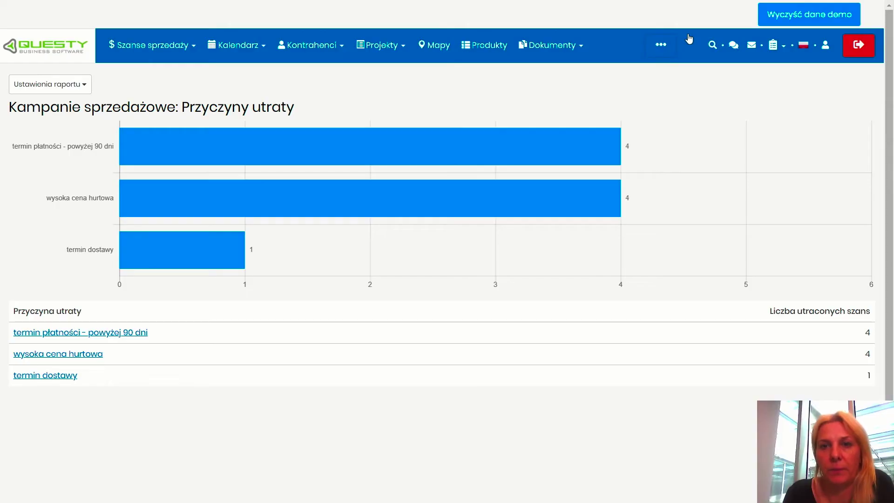
# - Open the Kampanie sprzedażowe: Konwersja lejka report and set its campaign to Rozwój kanału dystrybucyjnego, keeping all periods and all people
pyautogui.click(661, 45)
pyautogui.click(55, 72)
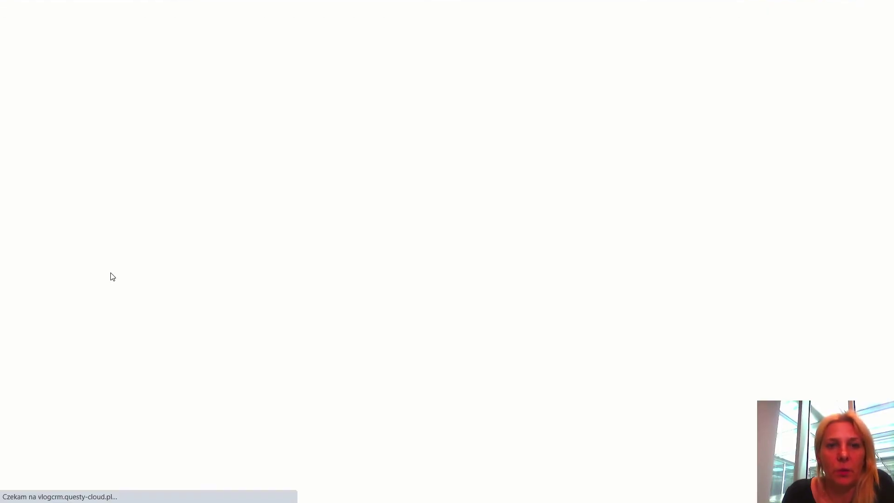
pyautogui.scroll(-1, 306, 217)
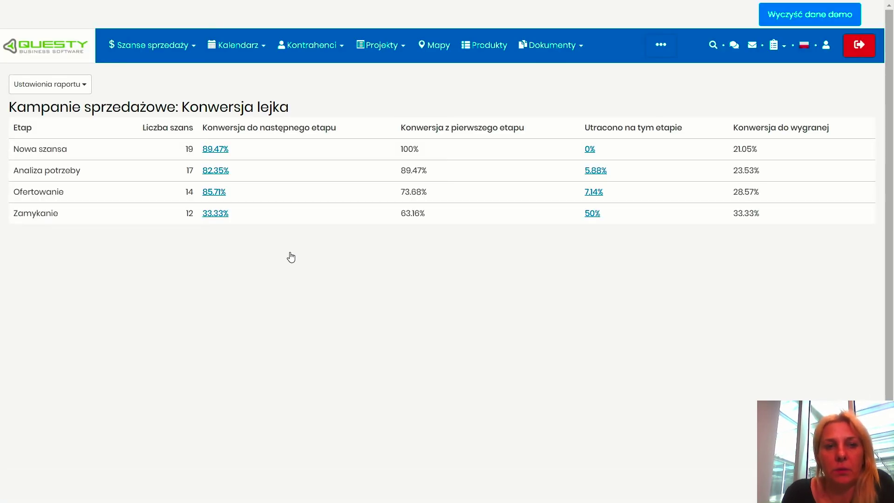
pyautogui.click(85, 84)
pyautogui.click(101, 140)
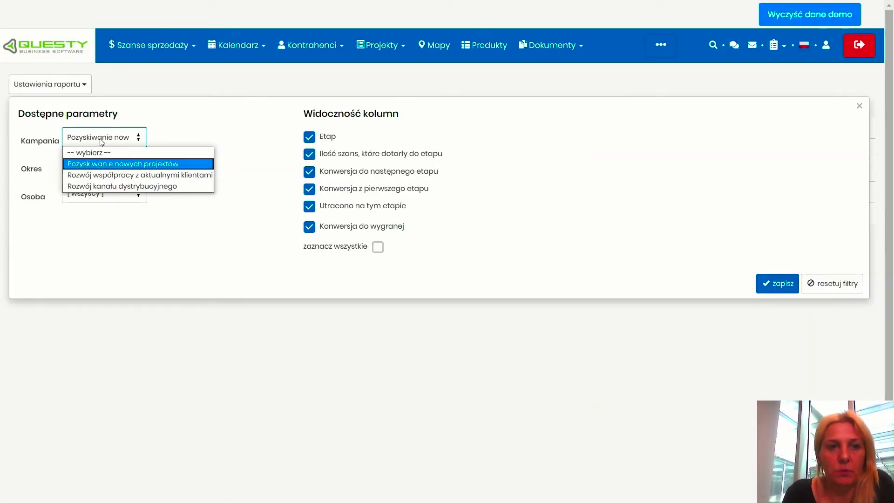
pyautogui.click(147, 187)
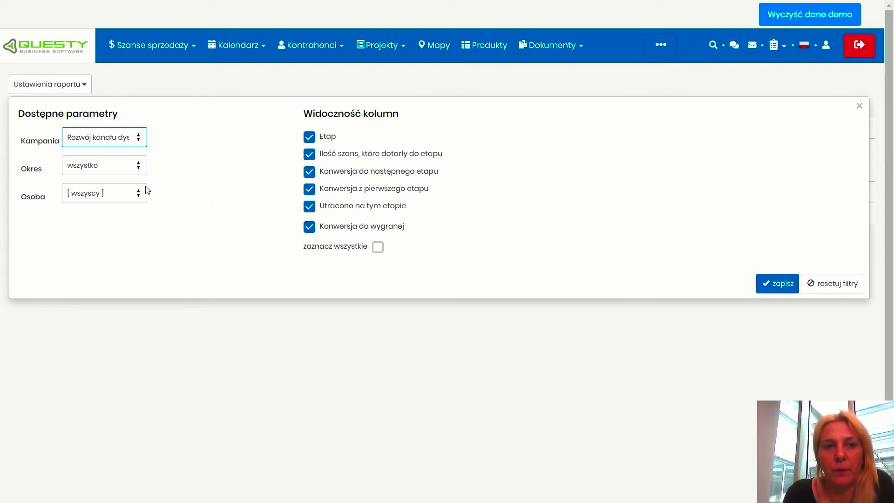
pyautogui.click(84, 169)
pyautogui.click(84, 170)
pyautogui.click(90, 199)
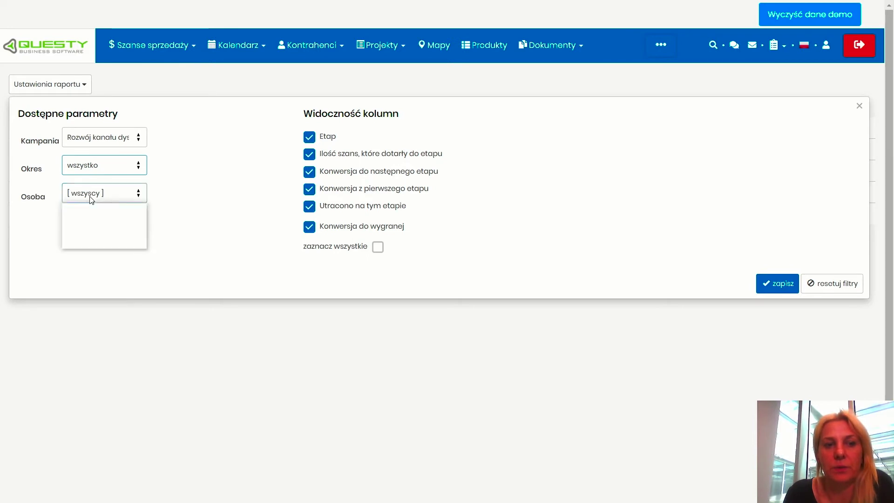
pyautogui.click(89, 200)
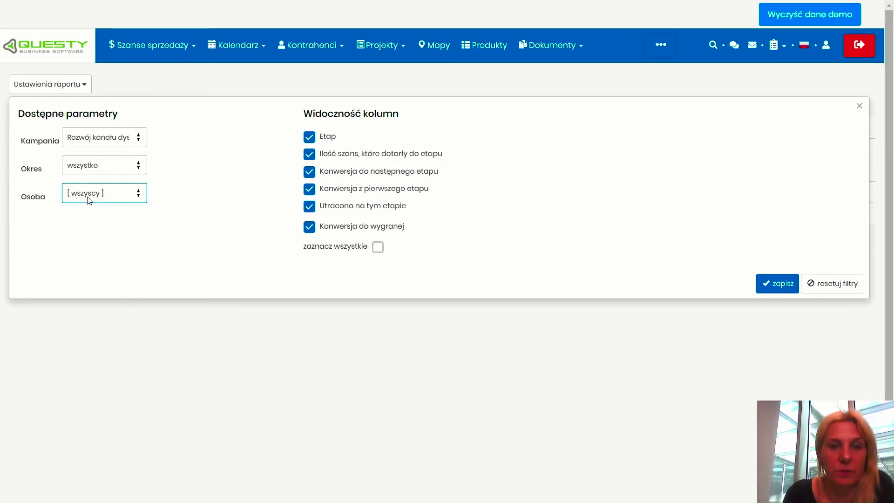
pyautogui.click(772, 287)
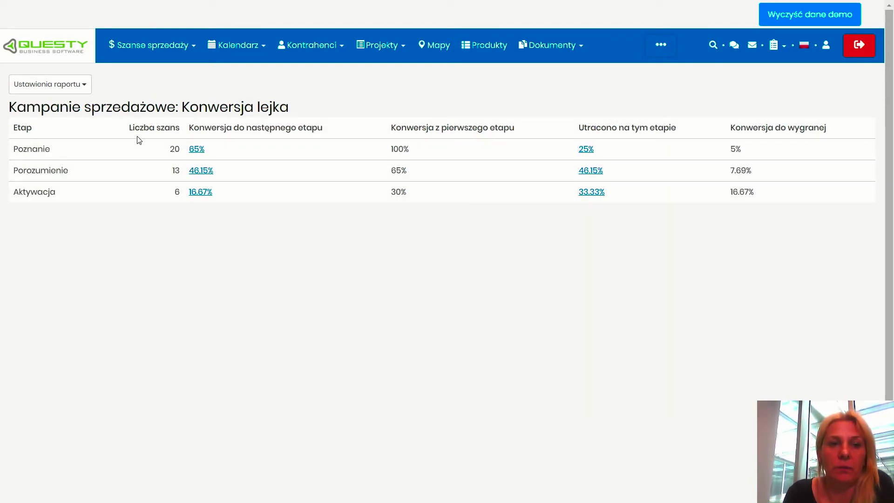
# - Examine the Poznanie stage's opportunity count and conversion to won, and check the opportunities lost at the Porozumienie stage
pyautogui.moveTo(170, 149); pyautogui.dragTo(181, 148)
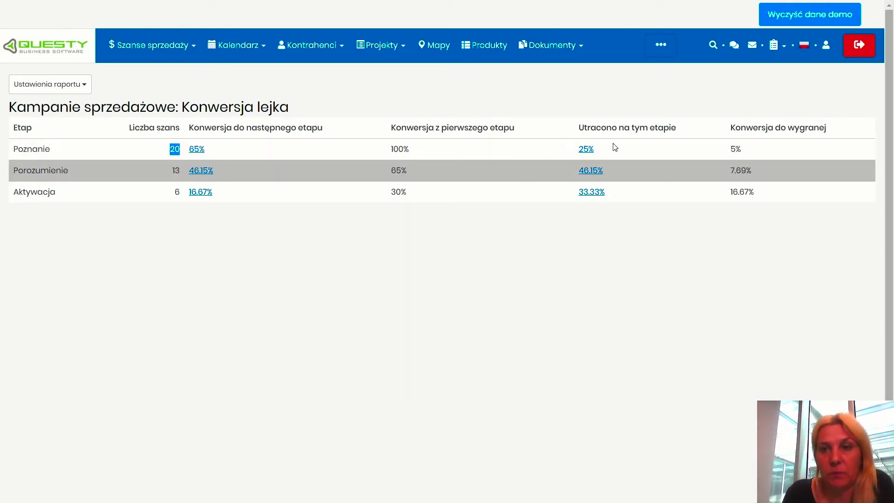
pyautogui.moveTo(729, 149); pyautogui.dragTo(744, 152)
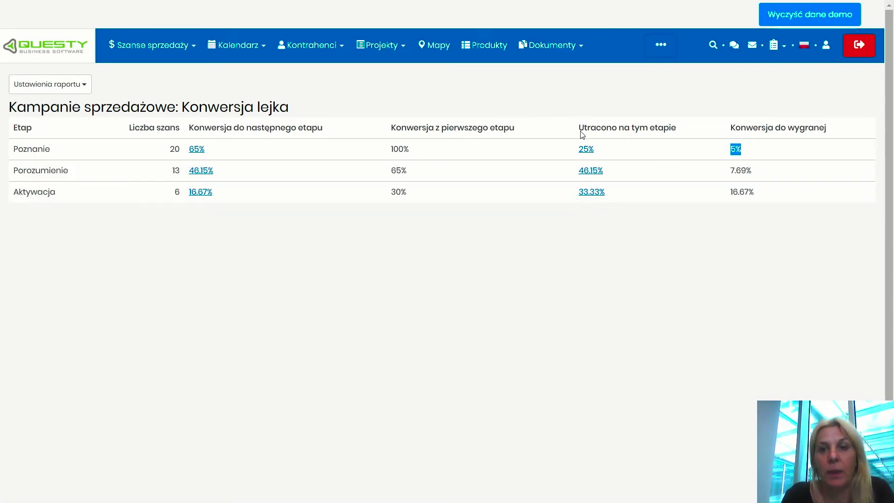
pyautogui.click(590, 171)
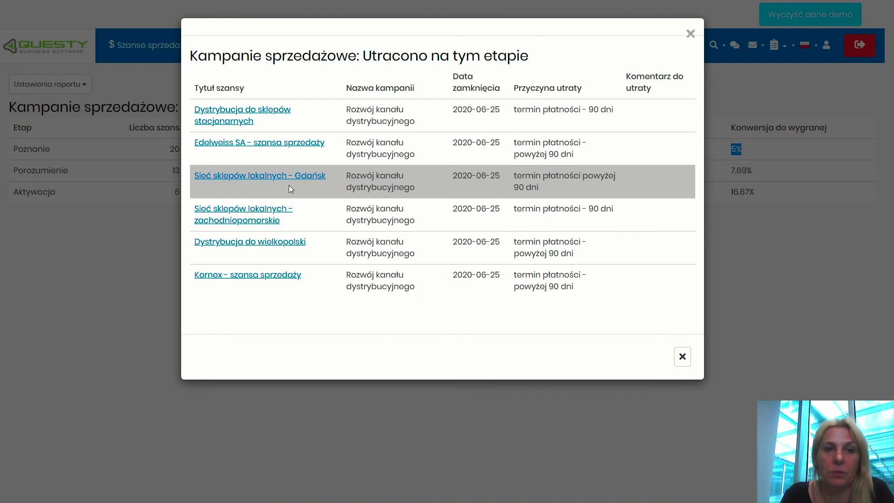
pyautogui.click(692, 34)
# - Open the Kampanie sprzedażowe: napływ szans report from the list of available reports
pyautogui.click(661, 44)
pyautogui.click(46, 72)
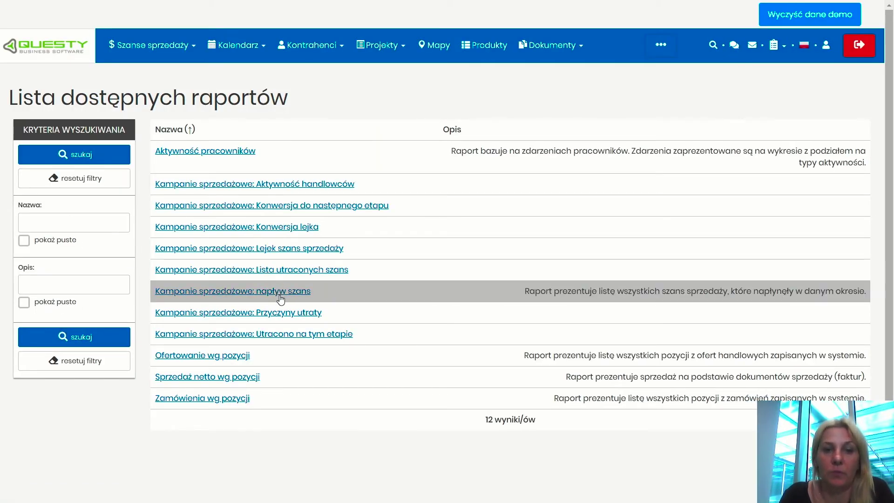
pyautogui.click(287, 295)
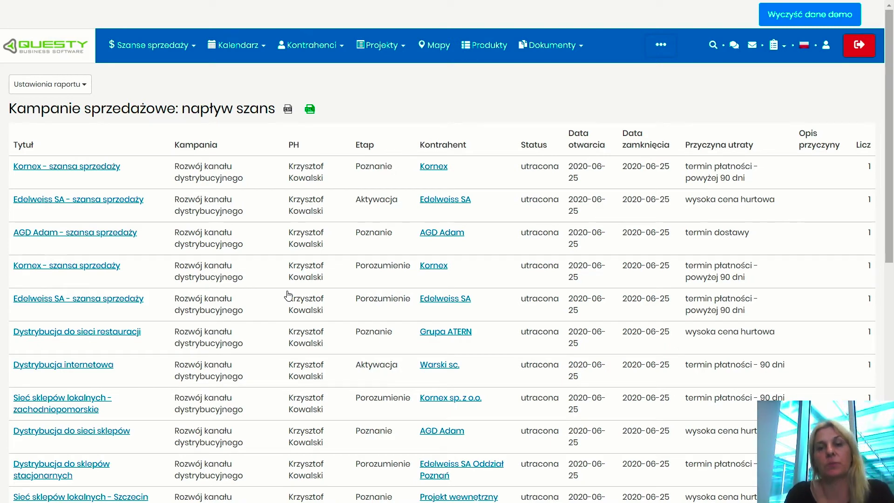
# - Examine the report's filter settings for campaign, opening date with its period units, and status
pyautogui.click(72, 86)
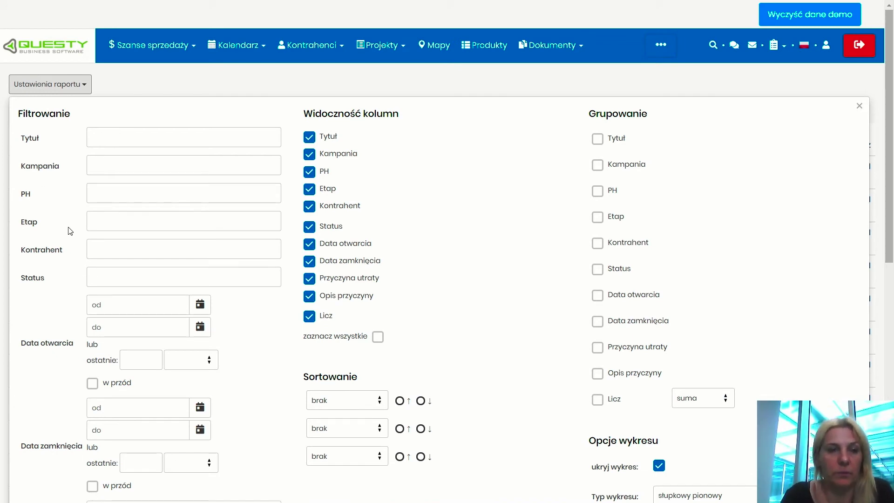
pyautogui.click(159, 164)
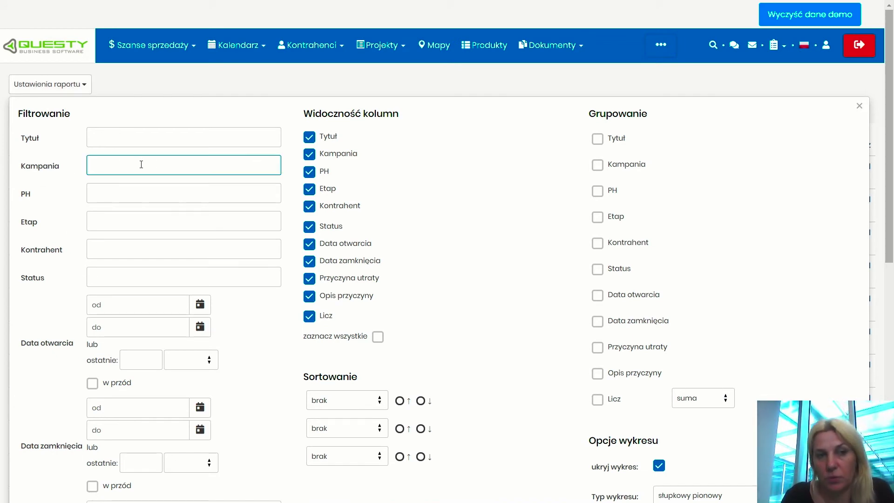
pyautogui.scroll(-1, 50, 190)
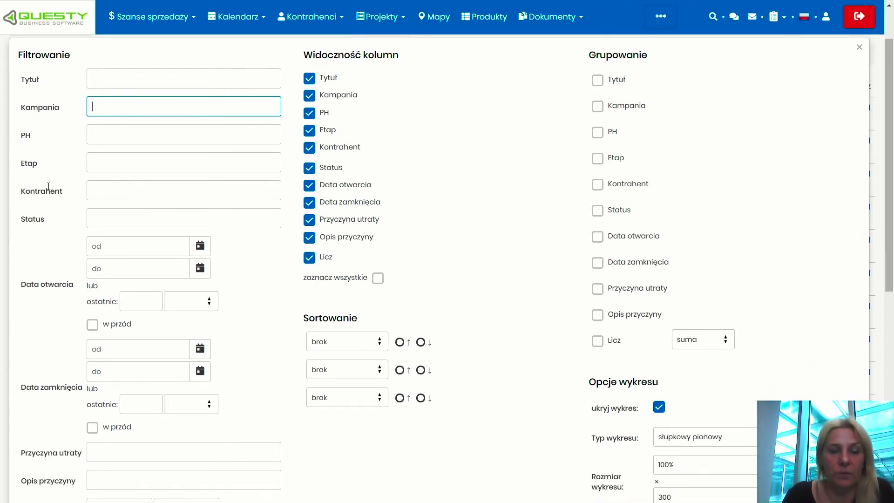
pyautogui.scroll(-1, 48, 186)
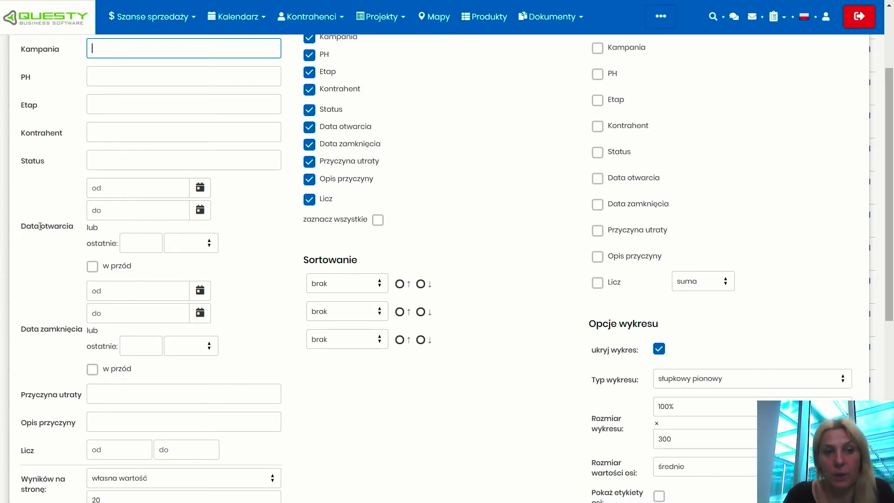
pyautogui.moveTo(34, 226); pyautogui.dragTo(76, 229)
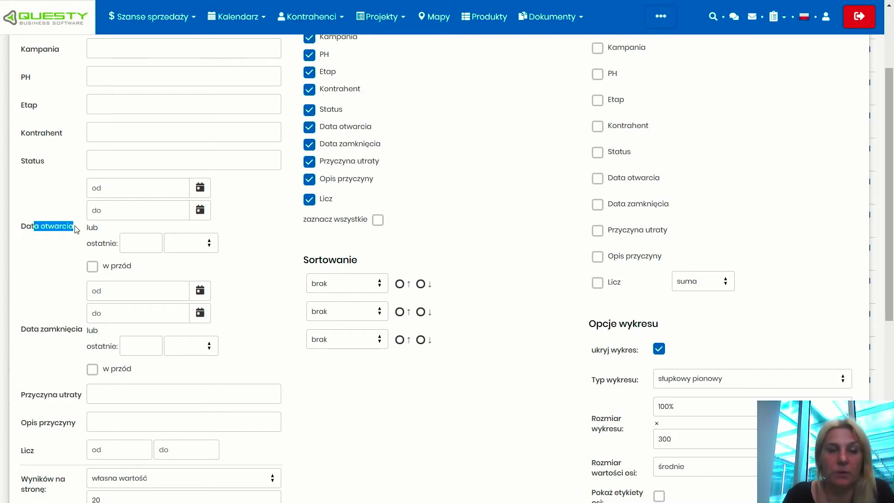
pyautogui.click(195, 248)
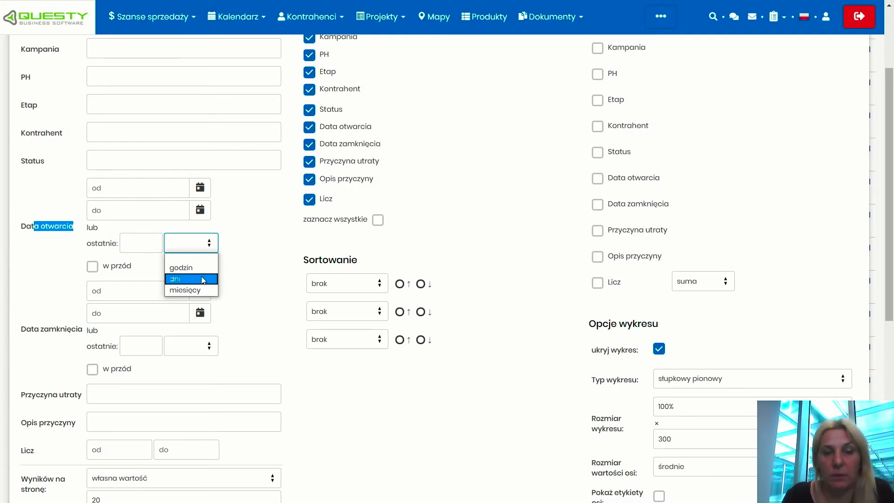
pyautogui.click(268, 290)
pyautogui.scroll(-1, 277, 276)
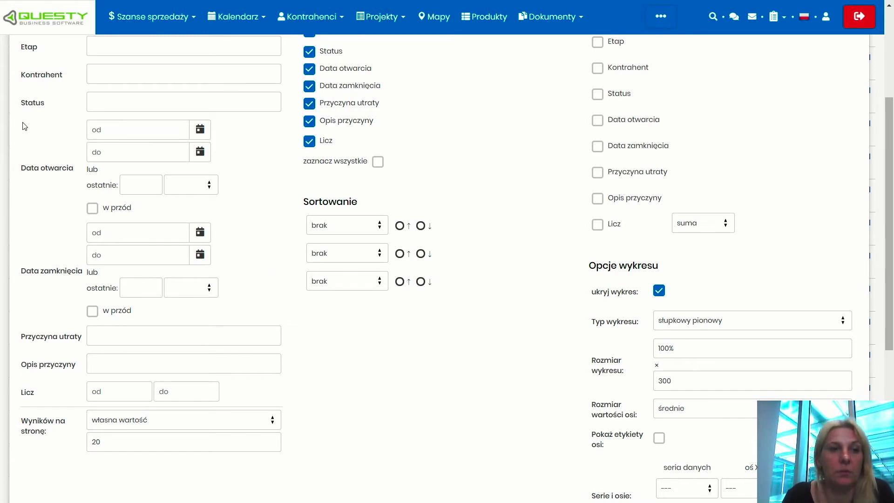
pyautogui.click(88, 106)
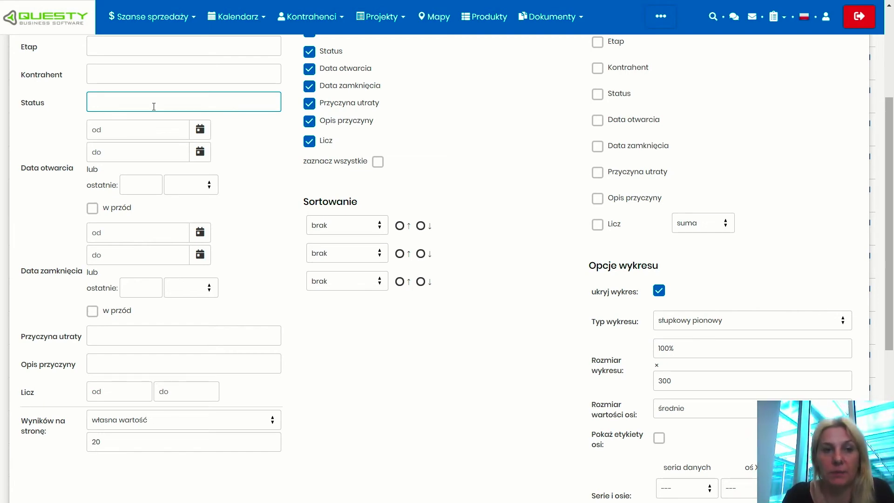
# - Review the report's column visibility, sorting, grouping and chart settings, and look through its list of opportunities
pyautogui.scroll(-1, 154, 106)
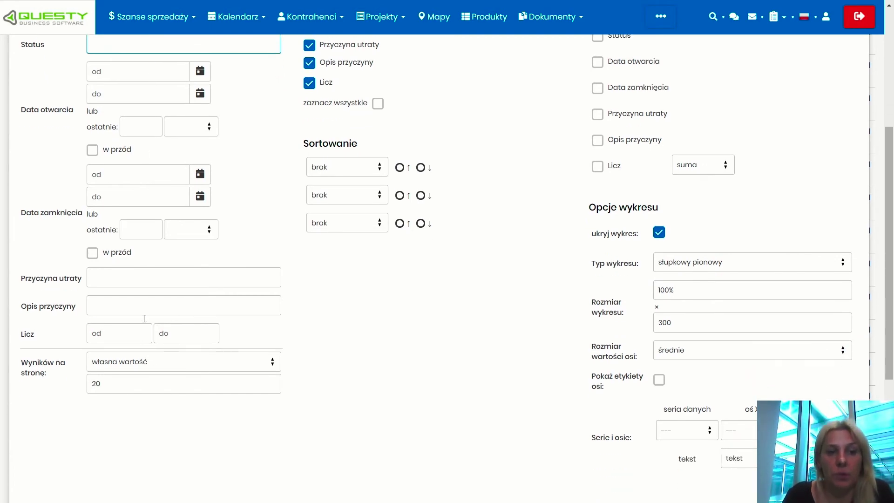
pyautogui.scroll(-2, 644, 301)
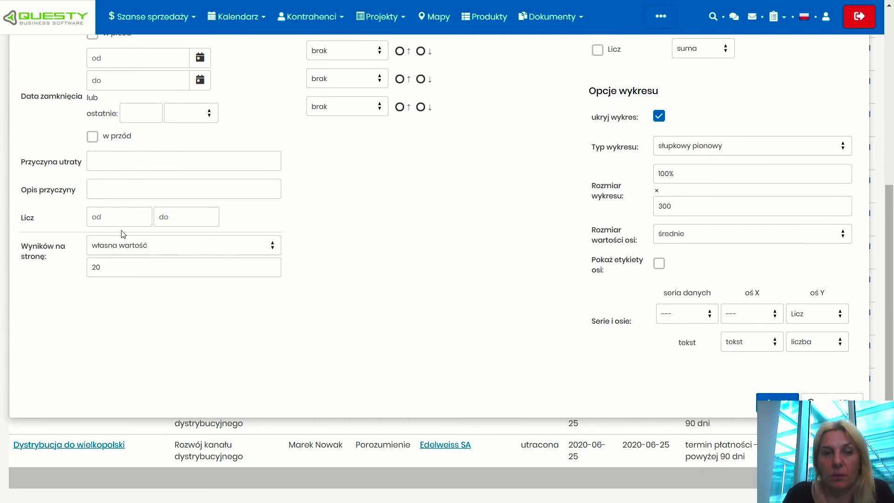
pyautogui.scroll(3, 449, 132)
pyautogui.scroll(3, 456, 142)
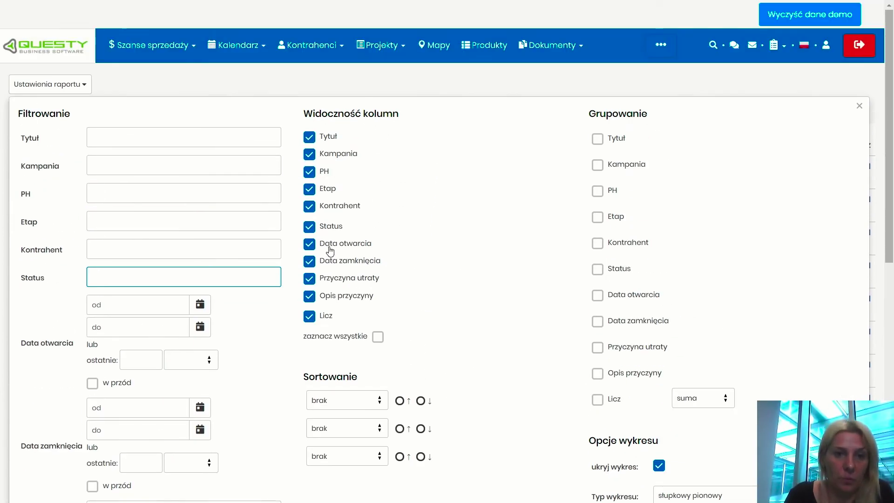
pyautogui.scroll(-5, 699, 340)
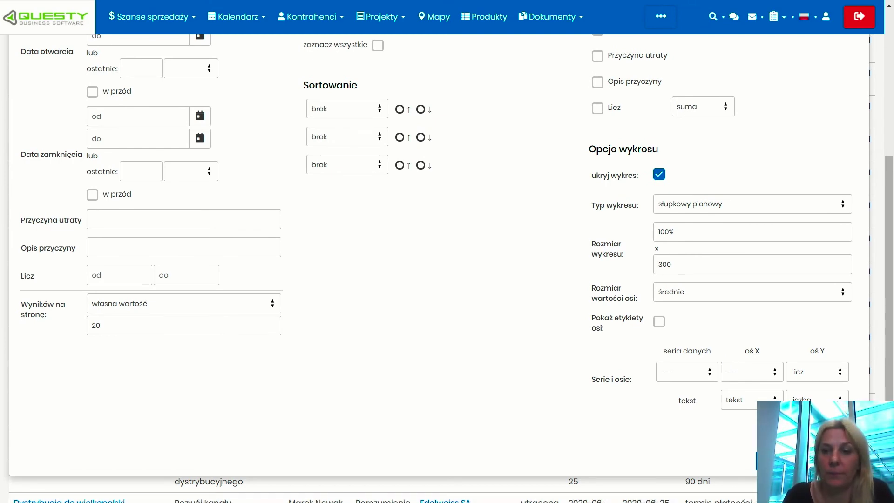
pyautogui.scroll(-10, 343, 331)
pyautogui.scroll(5, 343, 331)
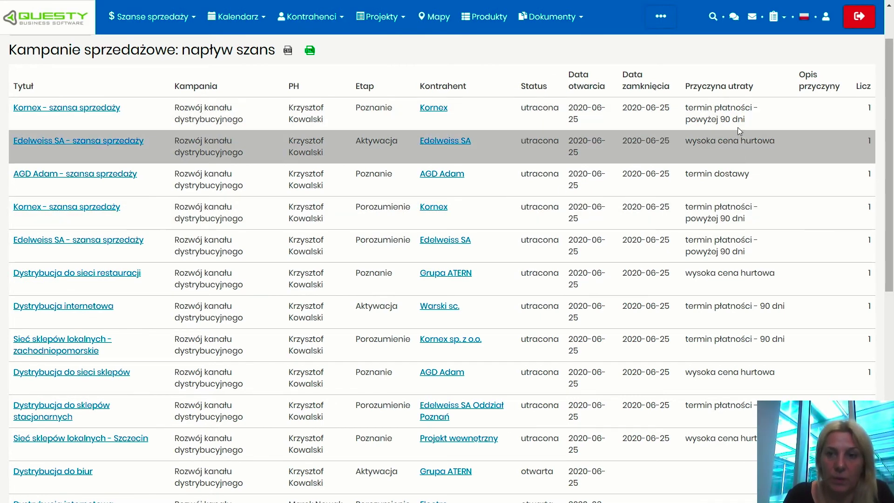
pyautogui.scroll(-1, 708, 330)
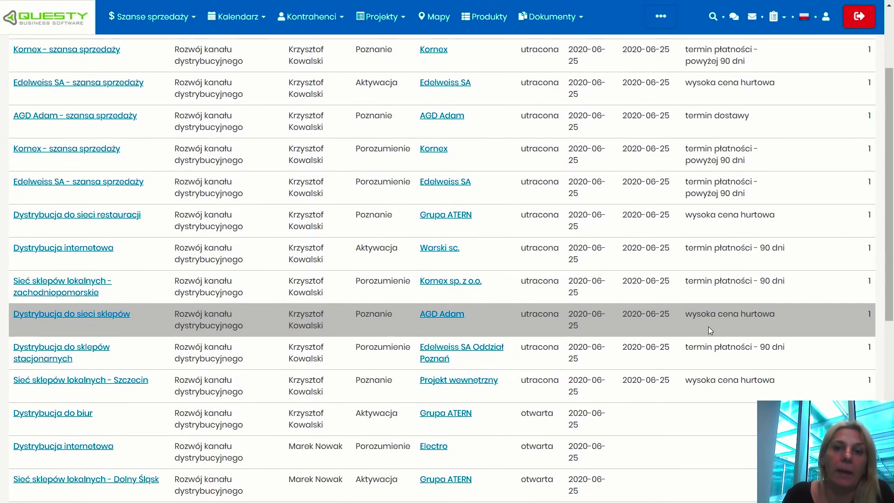
# - Filter the report by status utracon, sort it by stage in descending order, and check the stages of the lost opportunities
pyautogui.scroll(2, 709, 326)
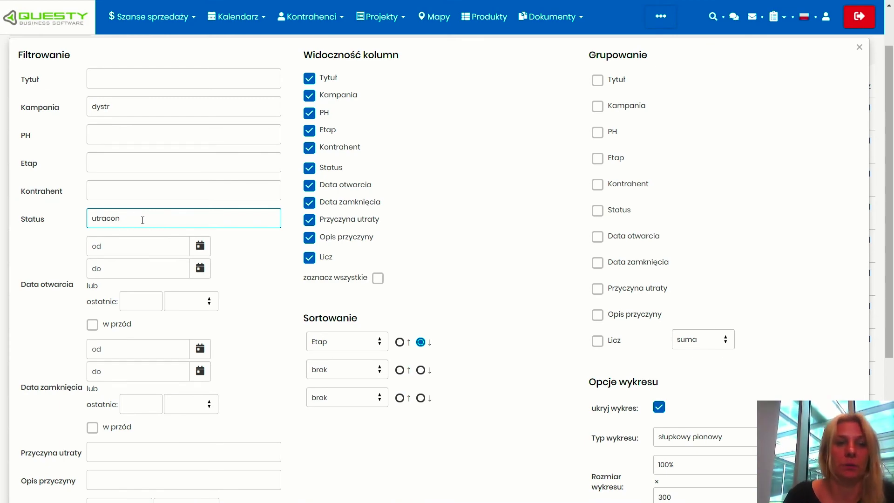
pyautogui.scroll(-5, 250, 192)
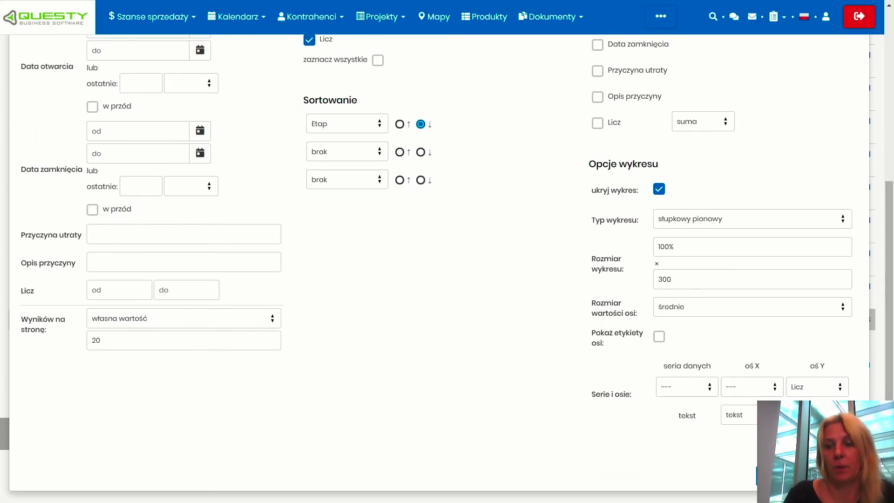
pyautogui.click(764, 475)
pyautogui.scroll(5, 338, 248)
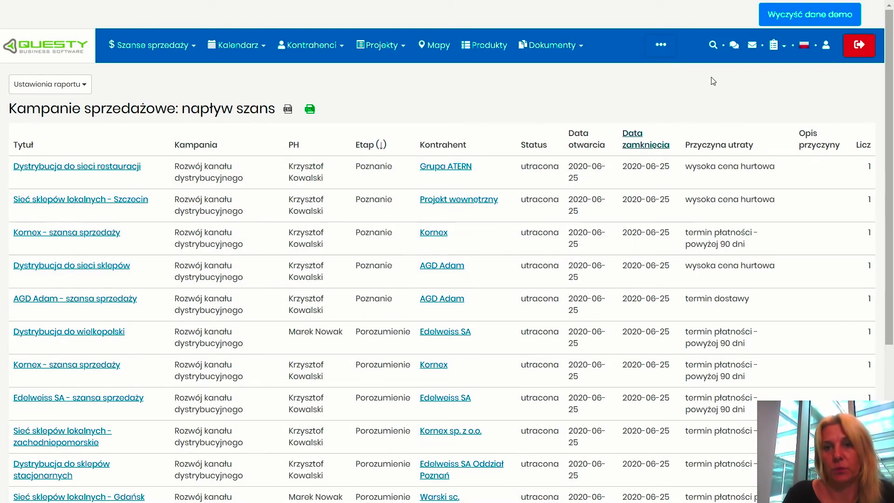
pyautogui.moveTo(361, 166); pyautogui.dragTo(404, 175)
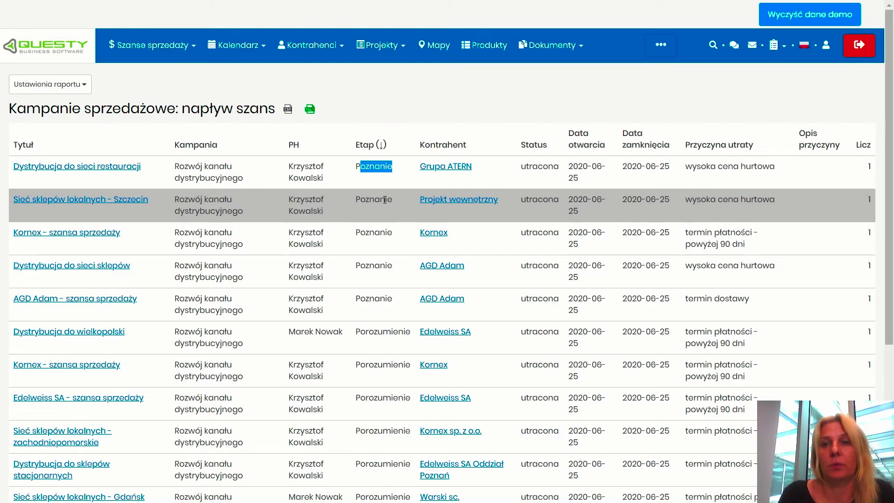
# - Open the Kampanie sprzedażowe: Aktywność handlowców report from the list of available reports
pyautogui.click(661, 45)
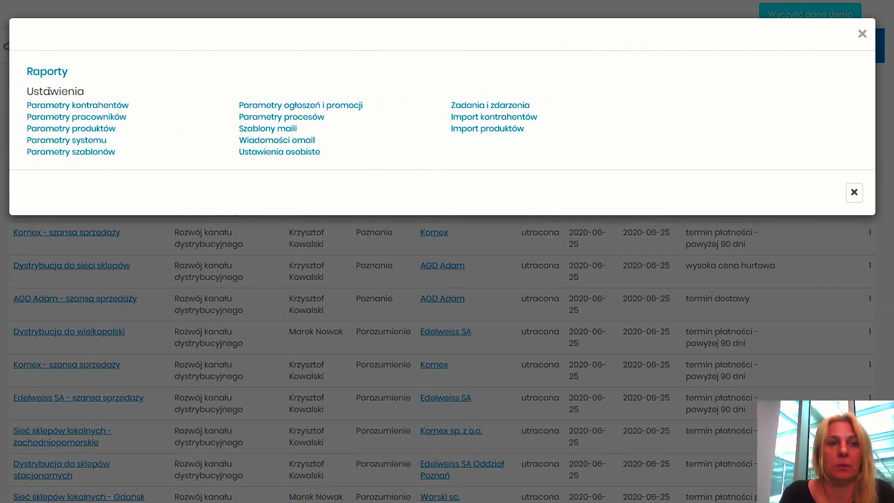
pyautogui.click(45, 74)
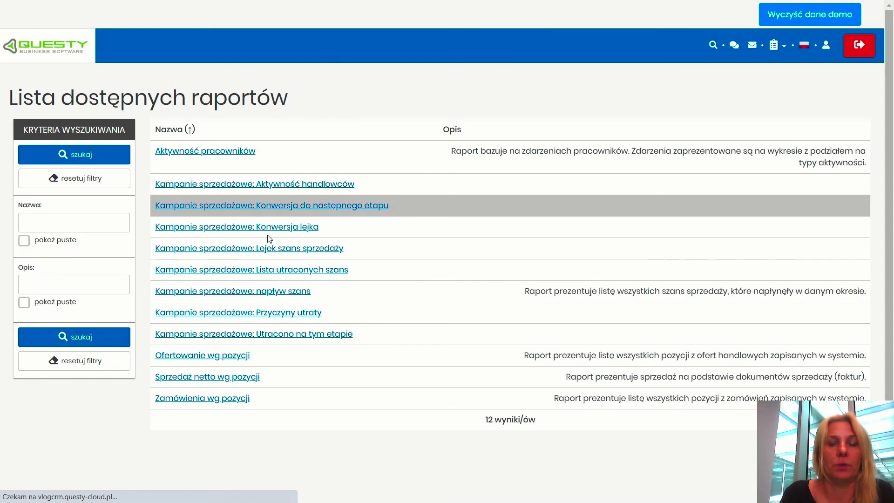
pyautogui.click(297, 186)
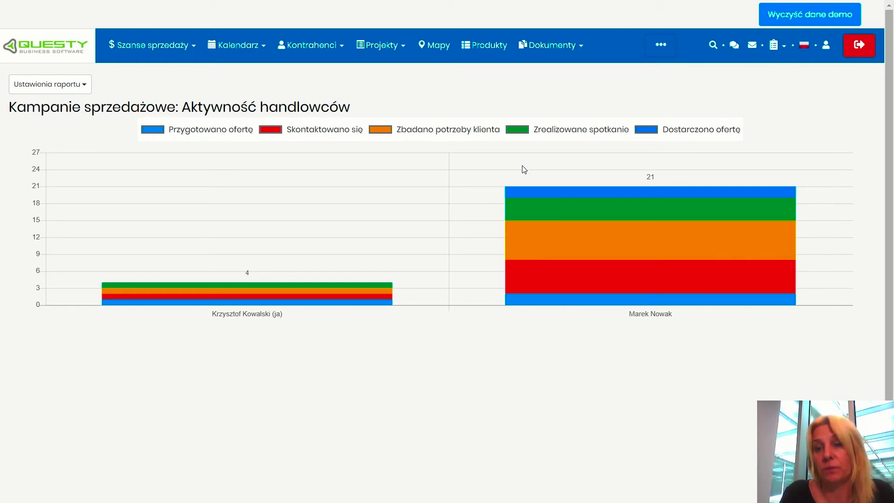
# - Examine the chart's activity counts by type for each salesperson and compare the two salespeople
pyautogui.moveTo(531, 244)
pyautogui.moveTo(524, 274)
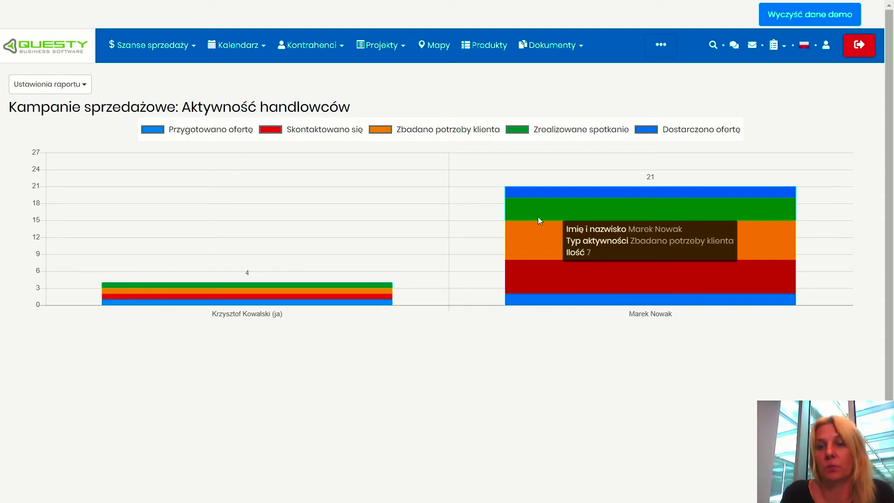
pyautogui.moveTo(544, 196)
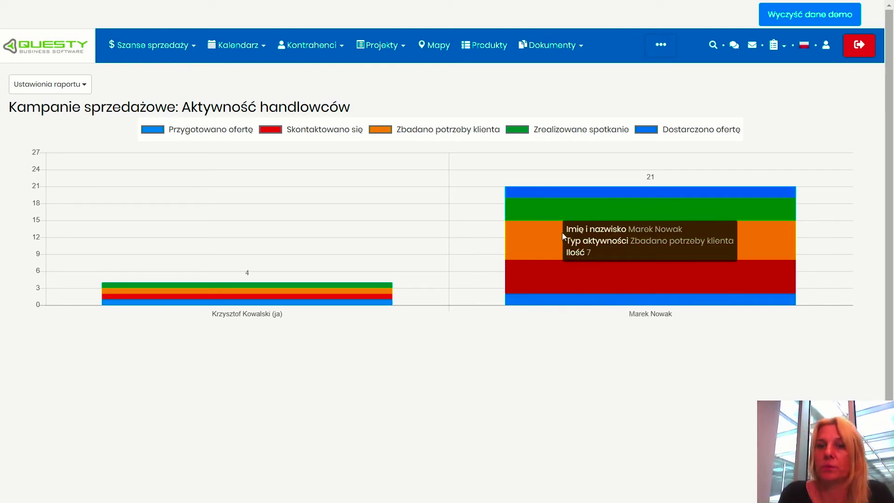
pyautogui.moveTo(540, 213)
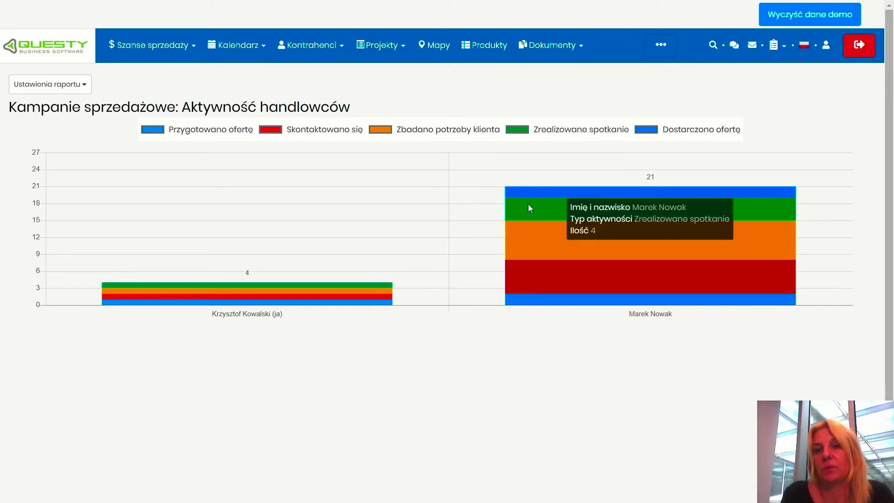
pyautogui.moveTo(525, 247)
pyautogui.moveTo(517, 274)
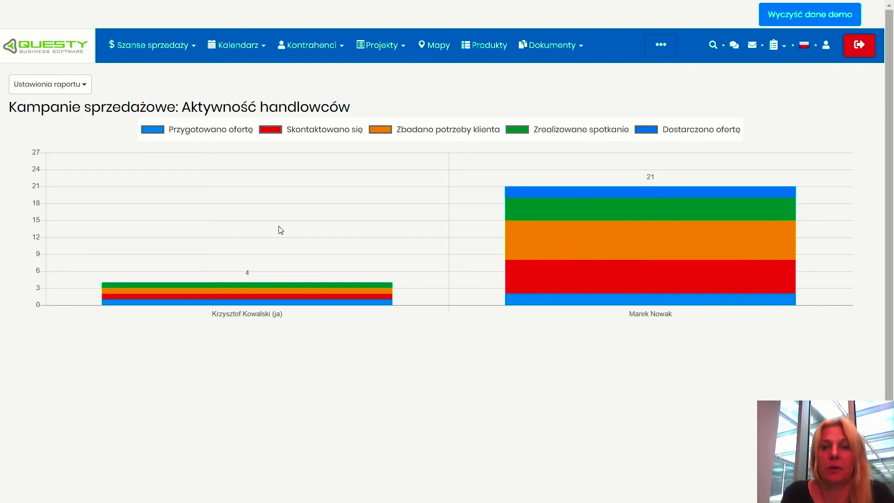
pyautogui.moveTo(588, 173)
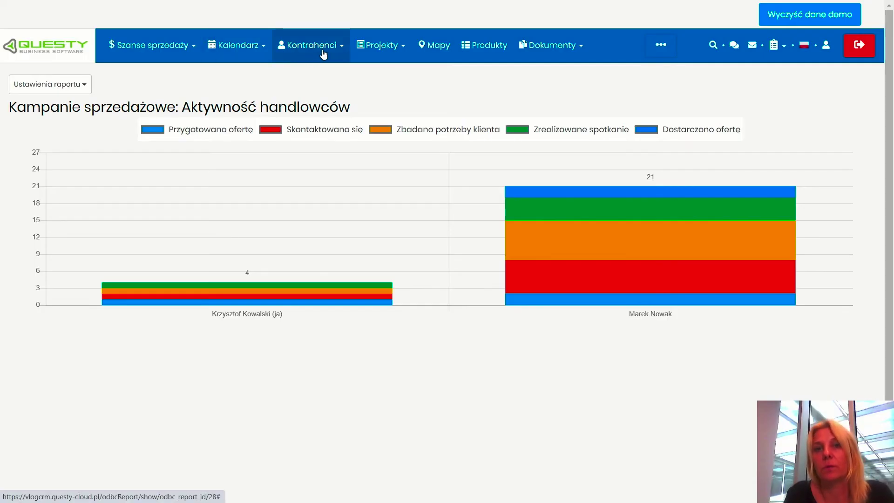
# - Open the Kornex sp. z o.o. record from the company list and show its tasks and events
pyautogui.click(323, 55)
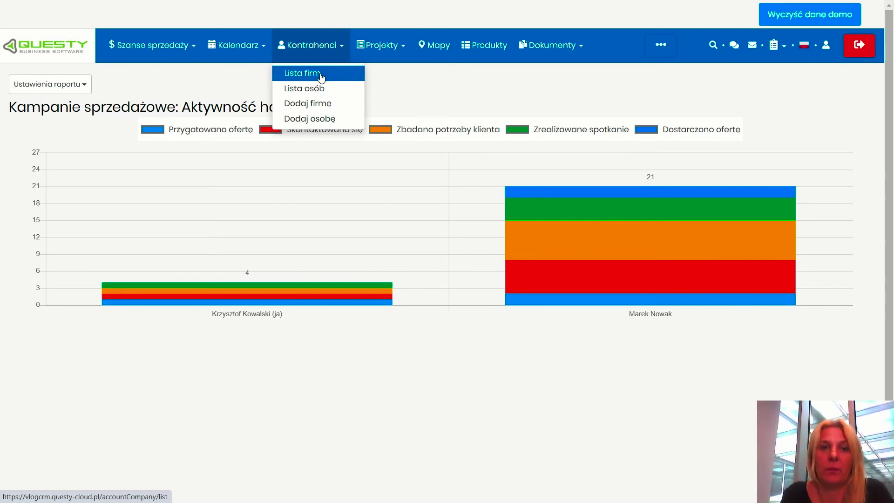
pyautogui.click(321, 73)
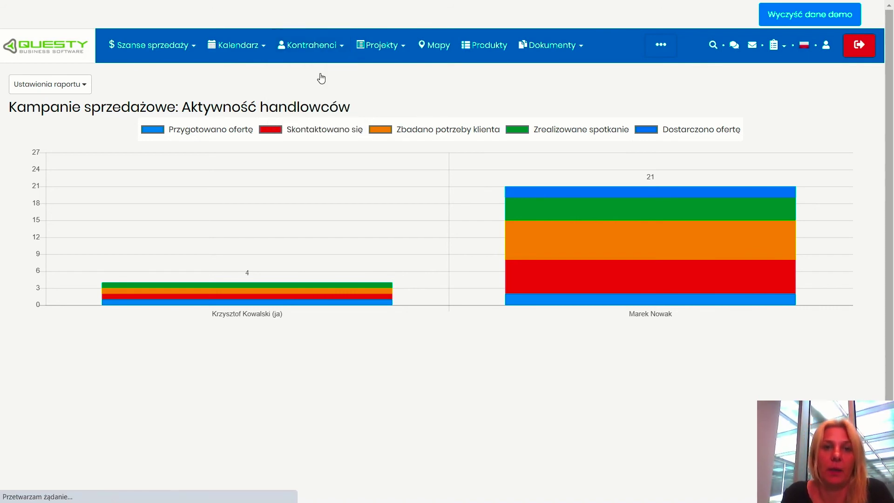
pyautogui.scroll(-1, 326, 75)
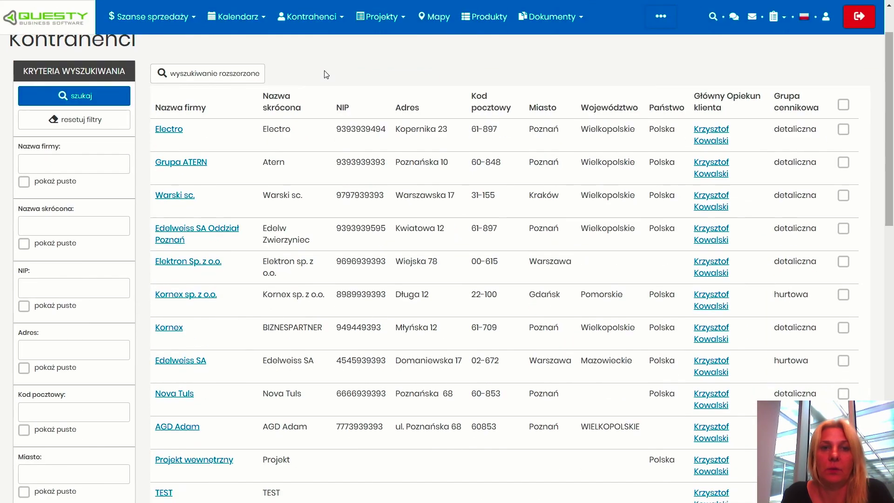
pyautogui.scroll(-1, 326, 74)
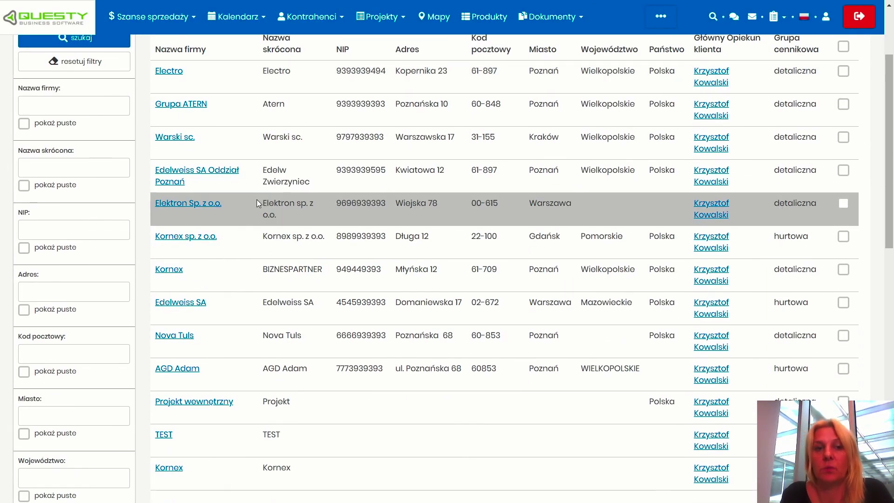
pyautogui.scroll(-1, 259, 199)
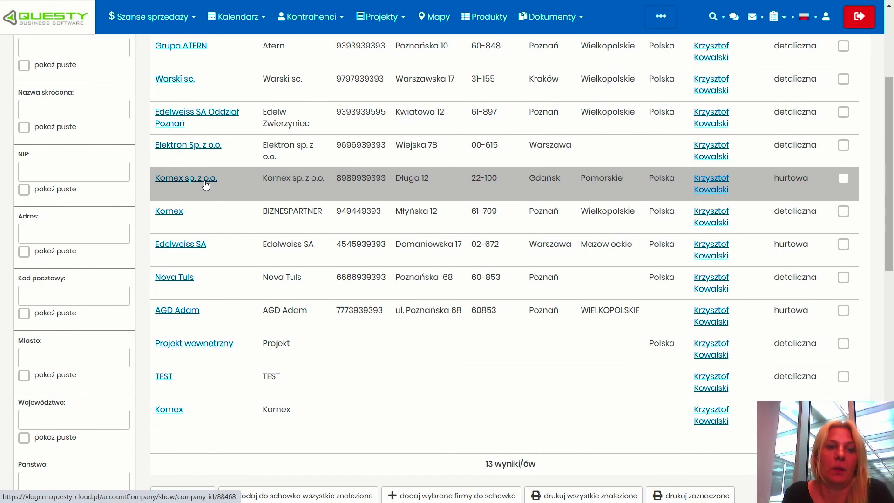
pyautogui.click(205, 180)
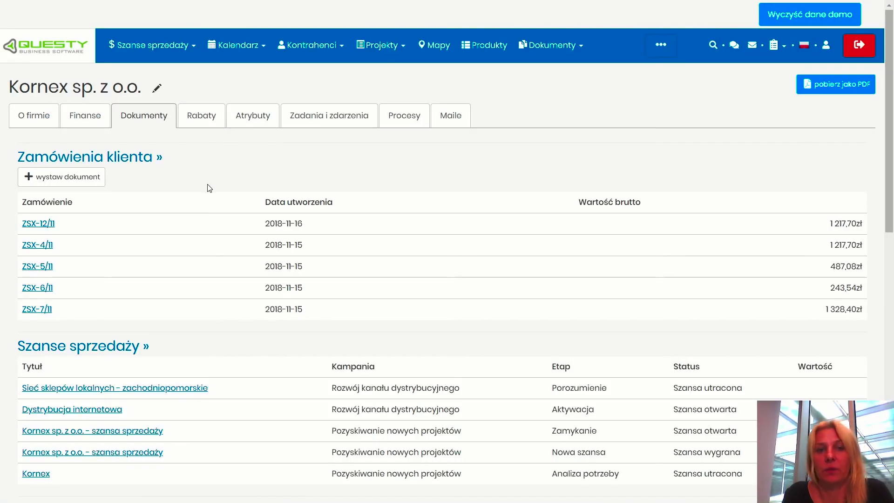
pyautogui.click(324, 125)
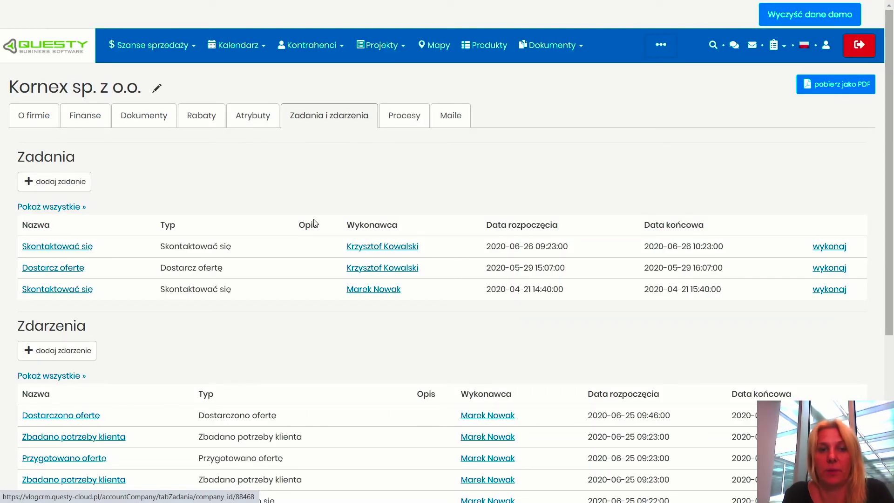
# - Check which task types are offered when adding a task to the company, and close the form without saving
pyautogui.moveTo(29, 86); pyautogui.dragTo(141, 87)
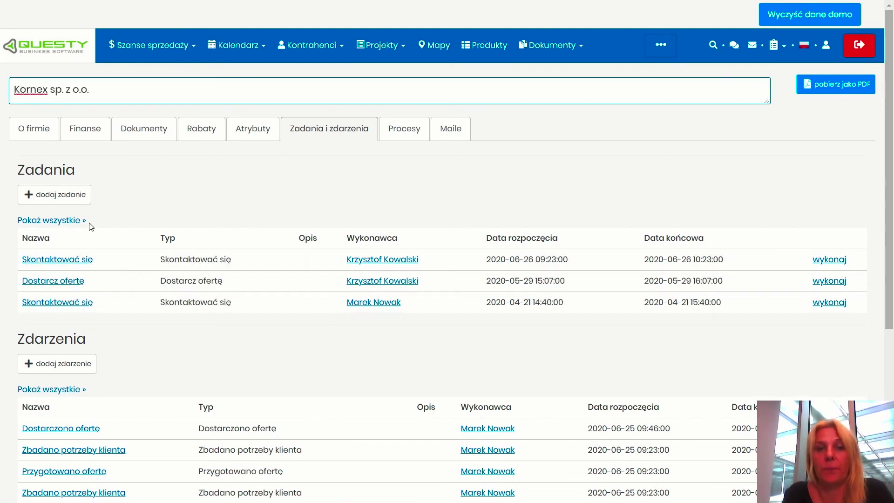
pyautogui.click(79, 198)
pyautogui.click(86, 184)
pyautogui.click(401, 117)
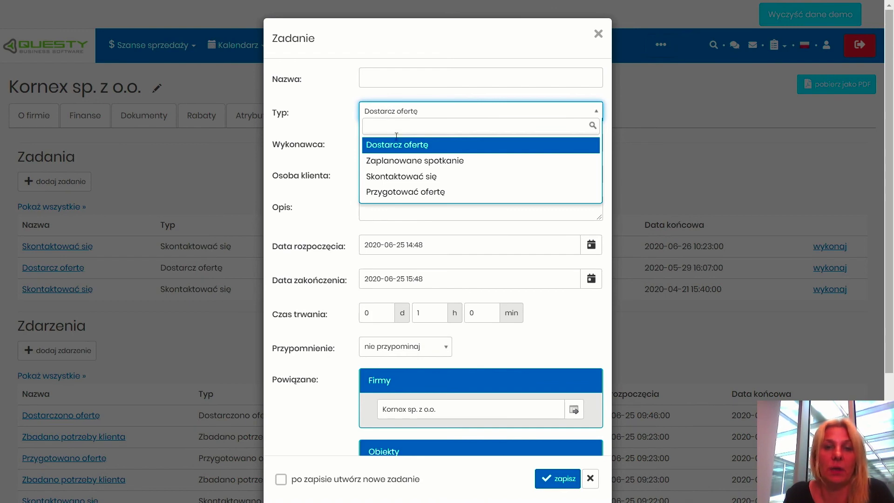
pyautogui.click(597, 34)
pyautogui.click(598, 34)
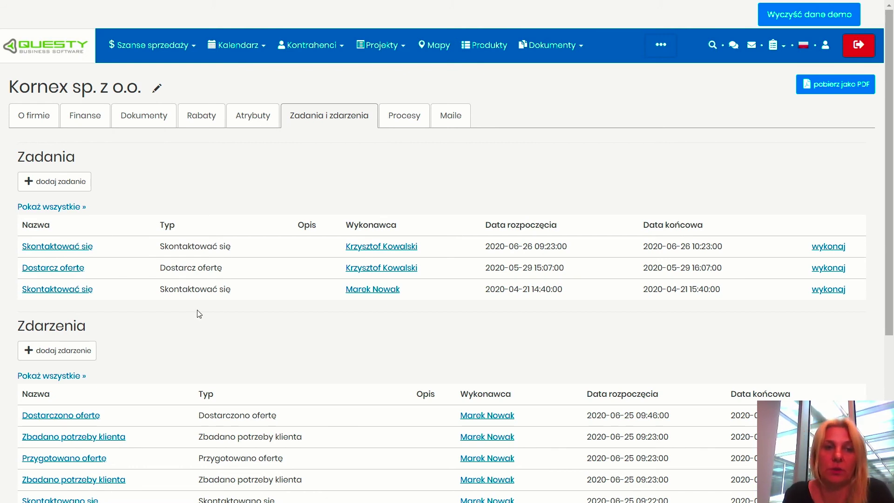
# - Look at the home dashboard, and reopen Kornex sp. z o.o. from the company list to show its attributes
pyautogui.click(51, 46)
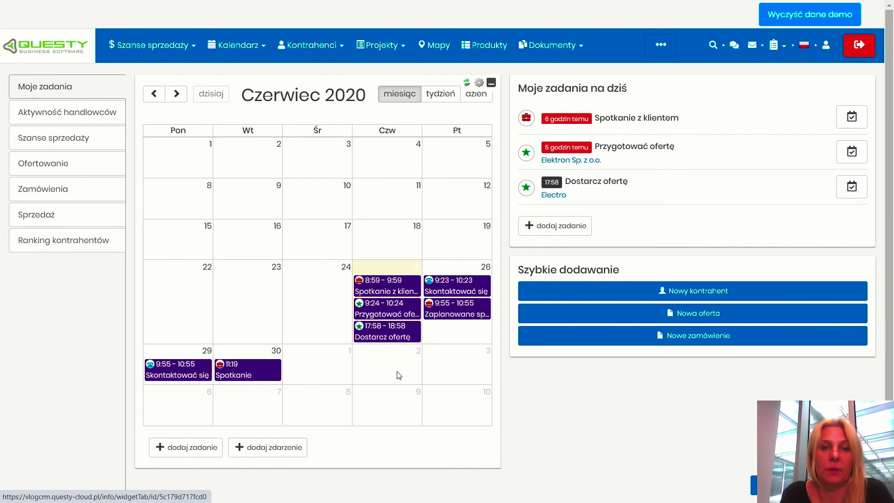
pyautogui.click(309, 56)
pyautogui.click(302, 73)
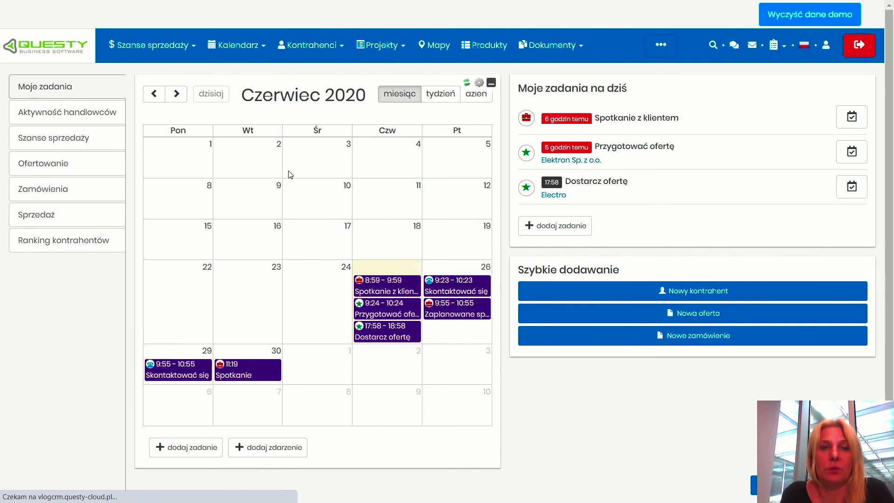
pyautogui.scroll(-1, 196, 274)
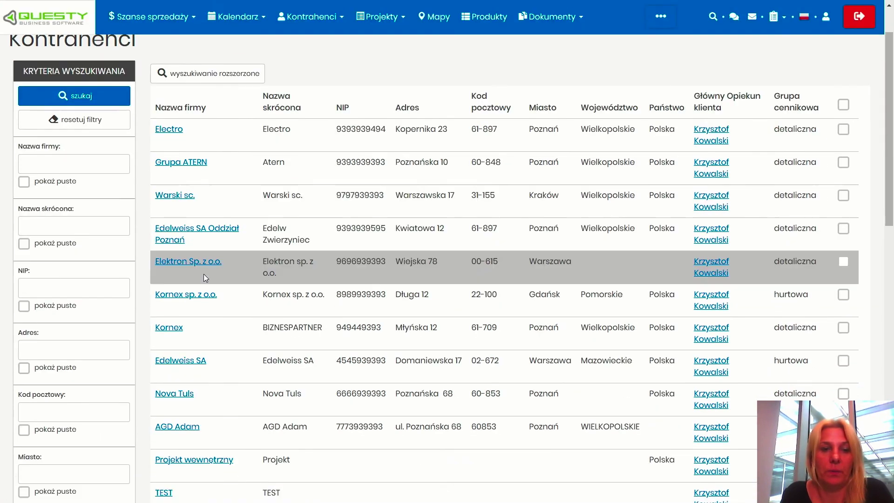
pyautogui.click(203, 295)
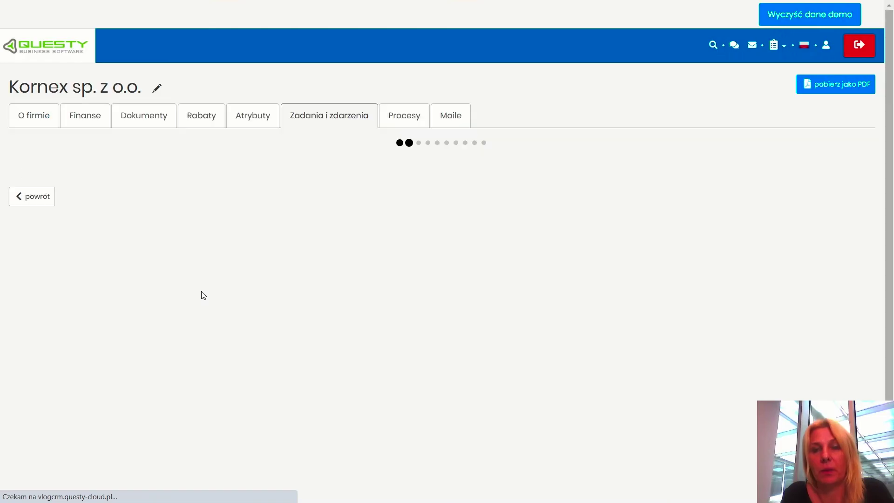
pyautogui.click(269, 119)
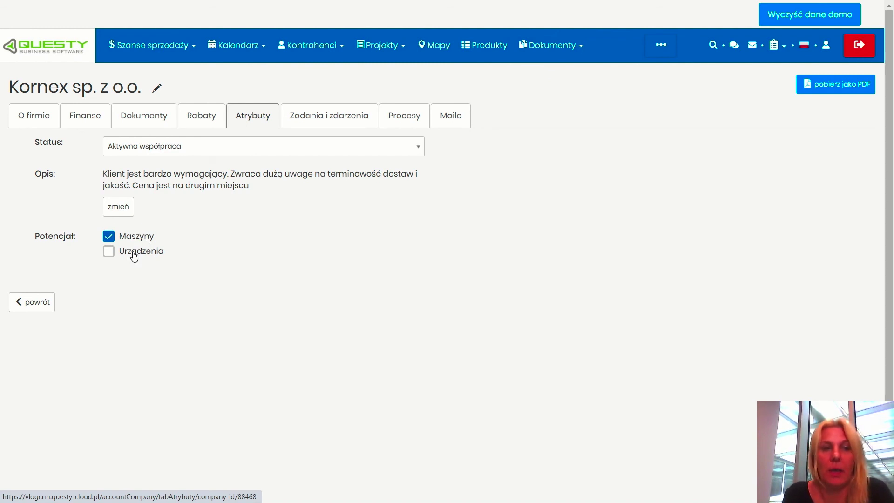
# - Filter the company list by the Potencjał attribute Maszyny
pyautogui.click(321, 52)
pyautogui.click(322, 73)
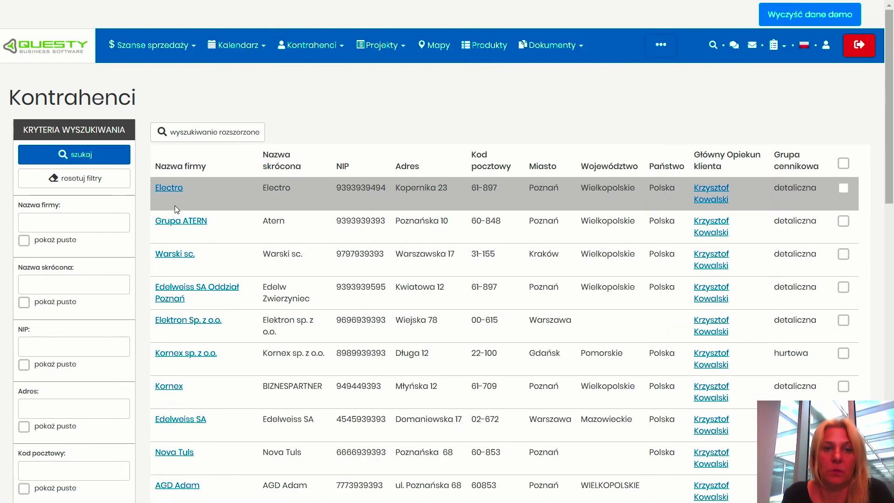
pyautogui.scroll(-8, 176, 208)
pyautogui.scroll(7, 172, 189)
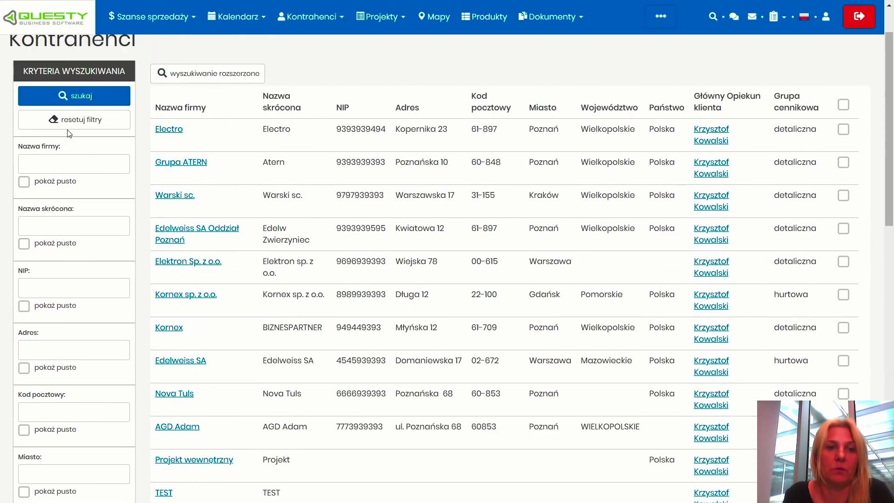
pyautogui.scroll(-3, 50, 165)
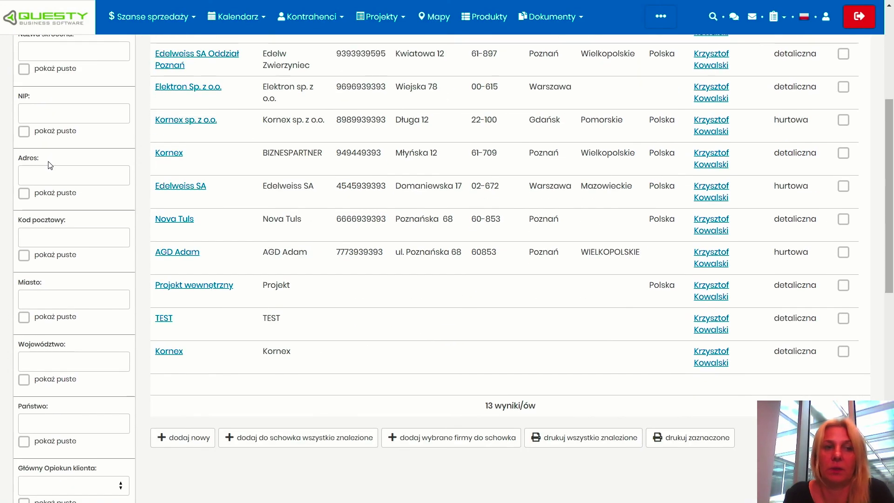
pyautogui.scroll(-10, 49, 167)
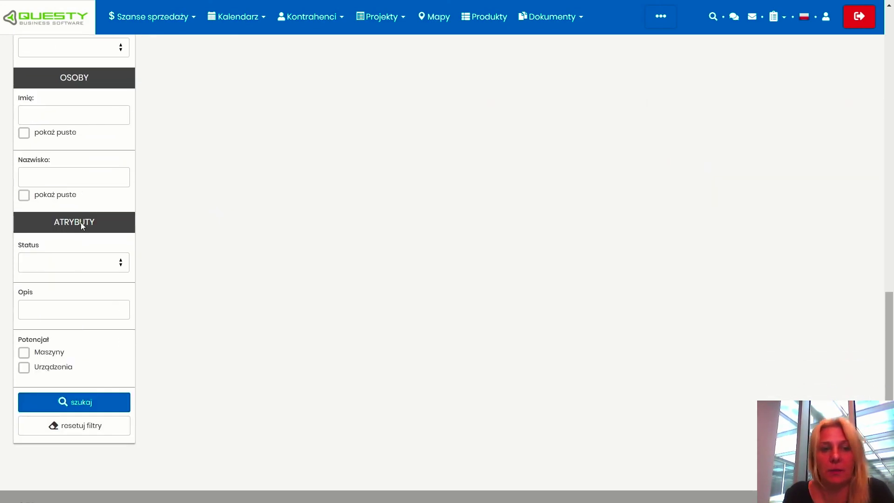
pyautogui.scroll(-1, 82, 229)
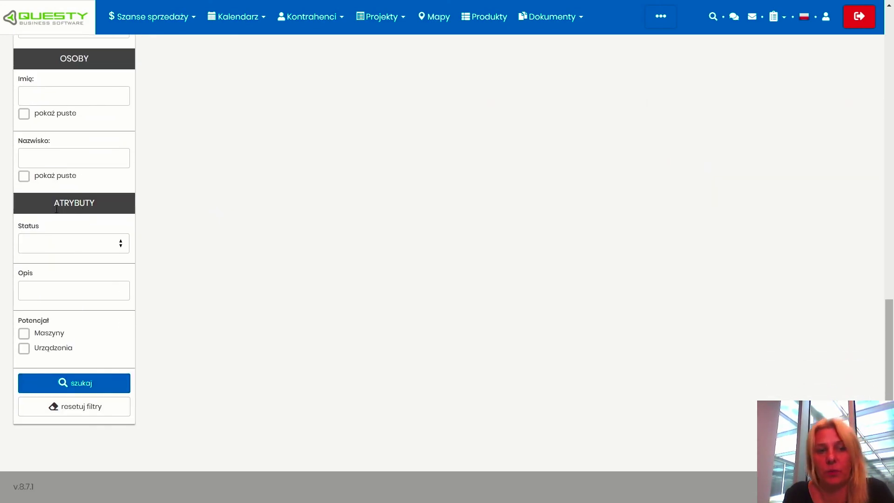
pyautogui.click(37, 334)
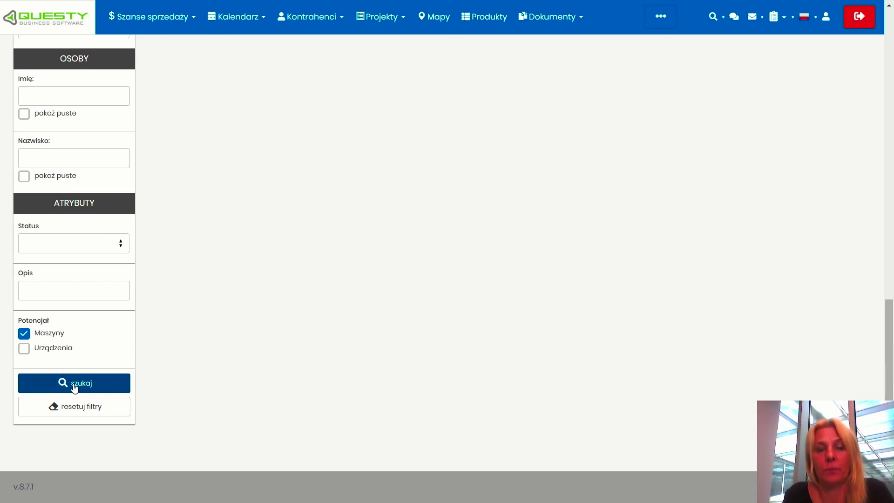
pyautogui.click(75, 384)
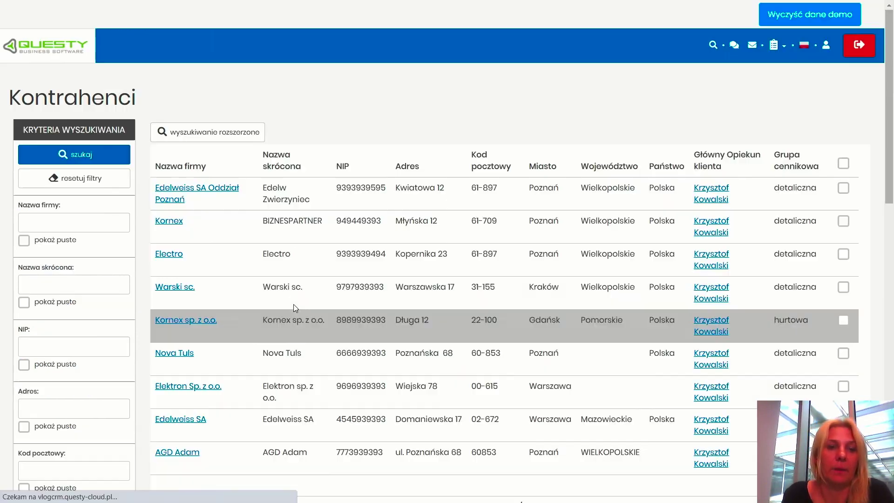
# - Add all found companies to the clipboard and look over the bulk actions offered for them
pyautogui.scroll(-4, 400, 243)
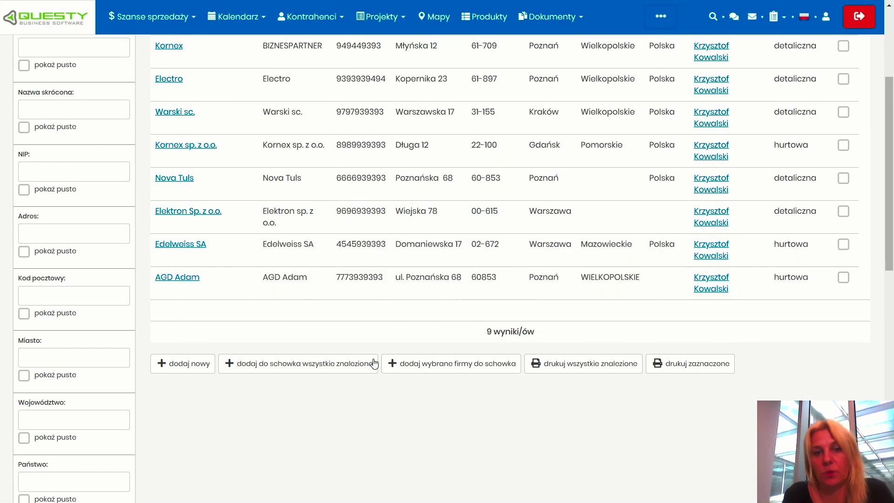
pyautogui.click(347, 368)
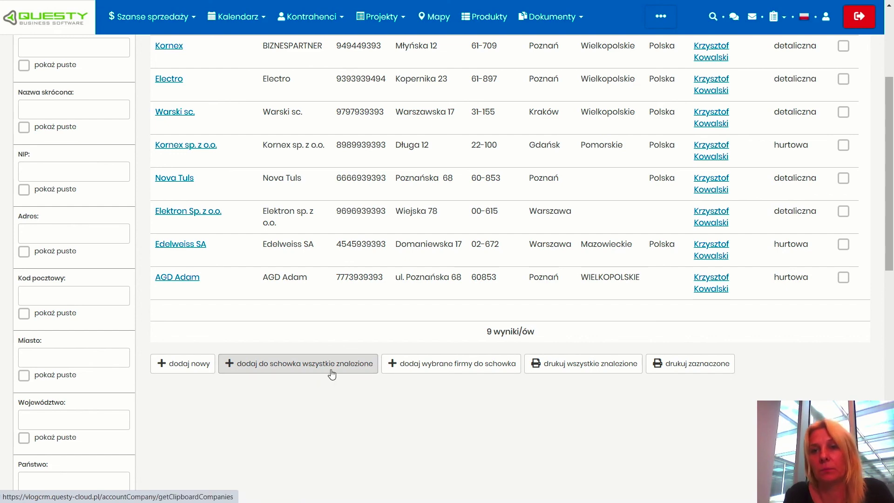
pyautogui.click(332, 372)
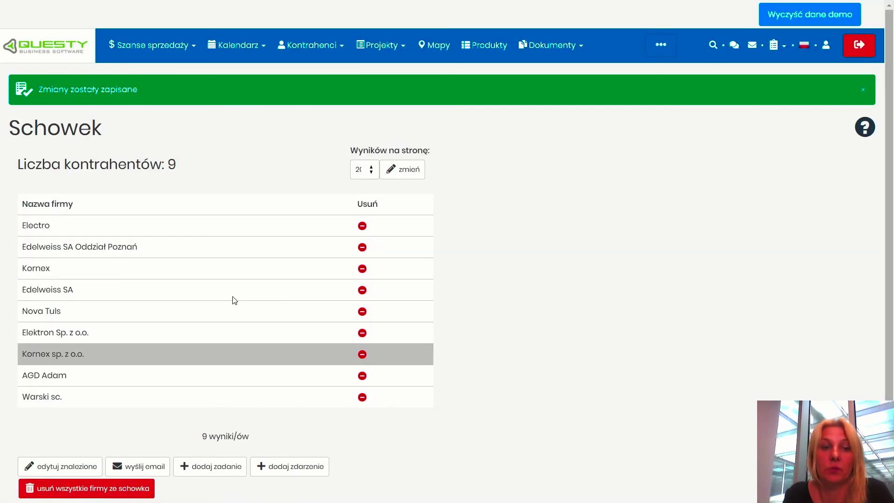
pyautogui.scroll(-1, 205, 307)
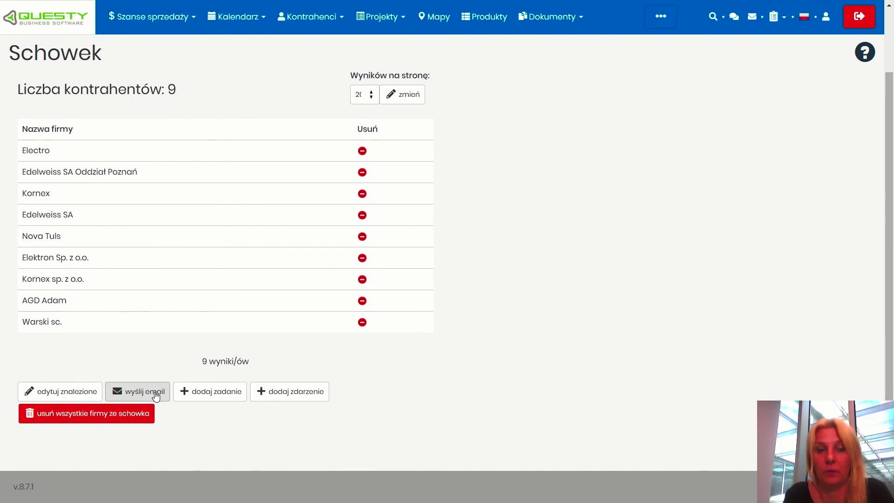
# - Show the Szanse sprzedaży view of the home dashboard
pyautogui.click(155, 250)
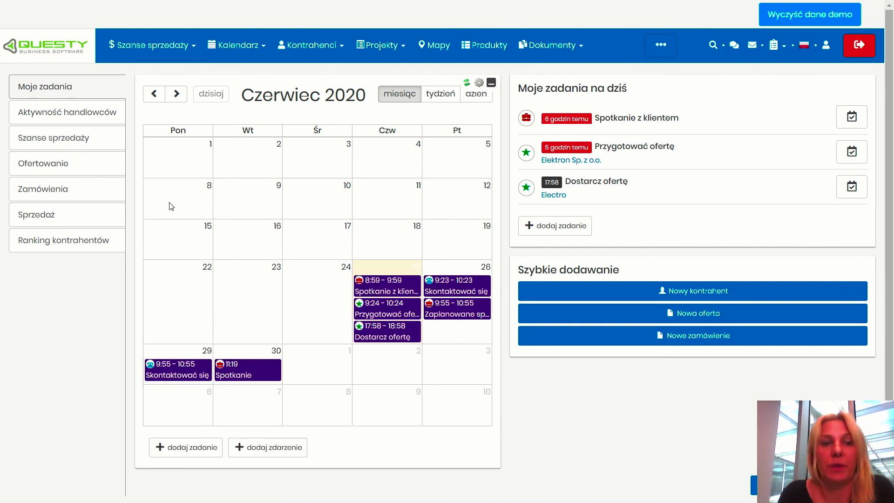
pyautogui.click(100, 144)
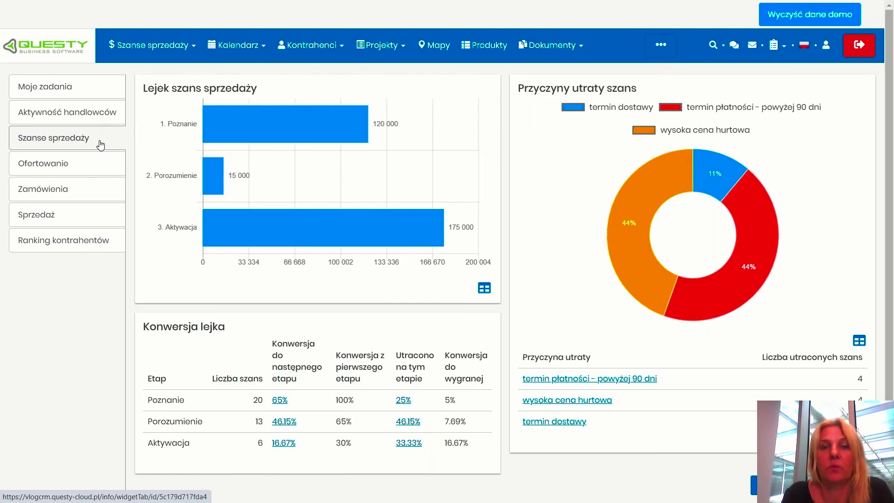